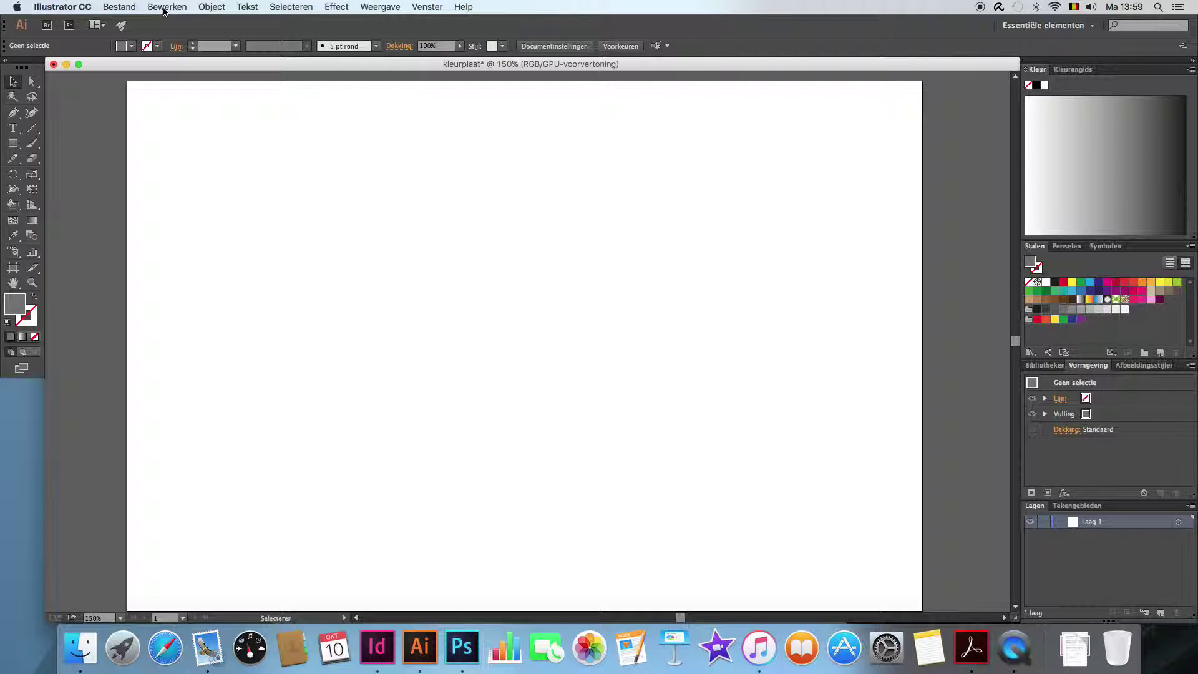
# Step: Load the scanned sketch SKMBT_C28016092110230.jpg for placing into the document
pyautogui.click(118, 7)
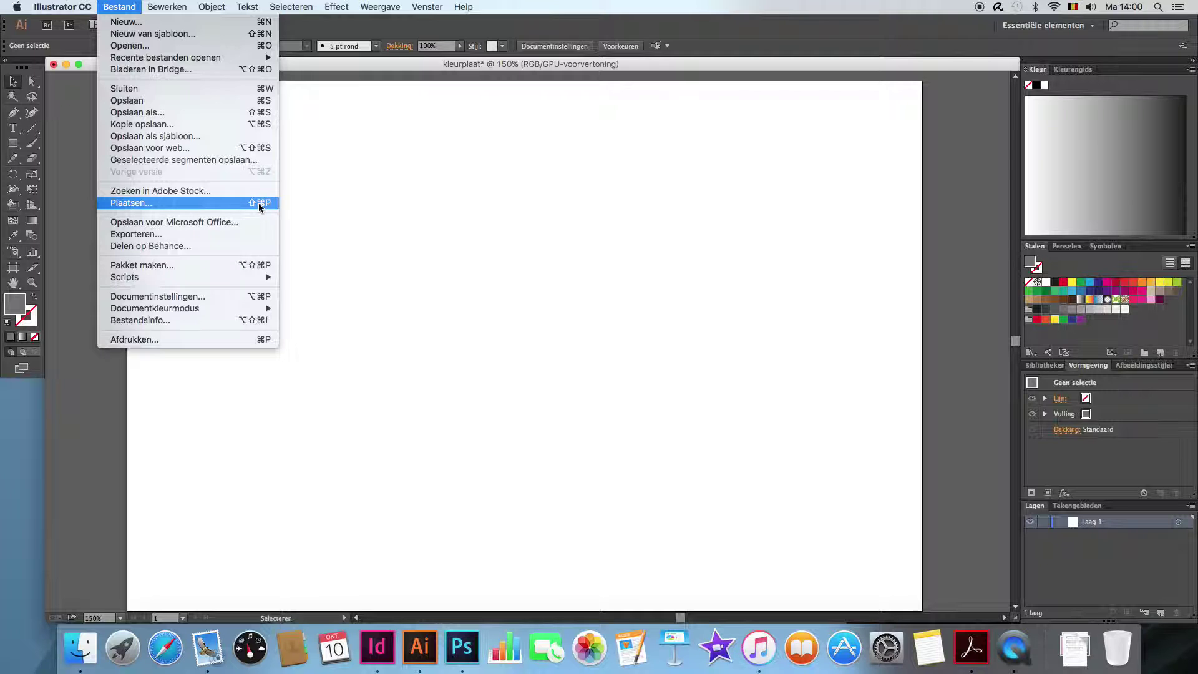
pyautogui.click(240, 204)
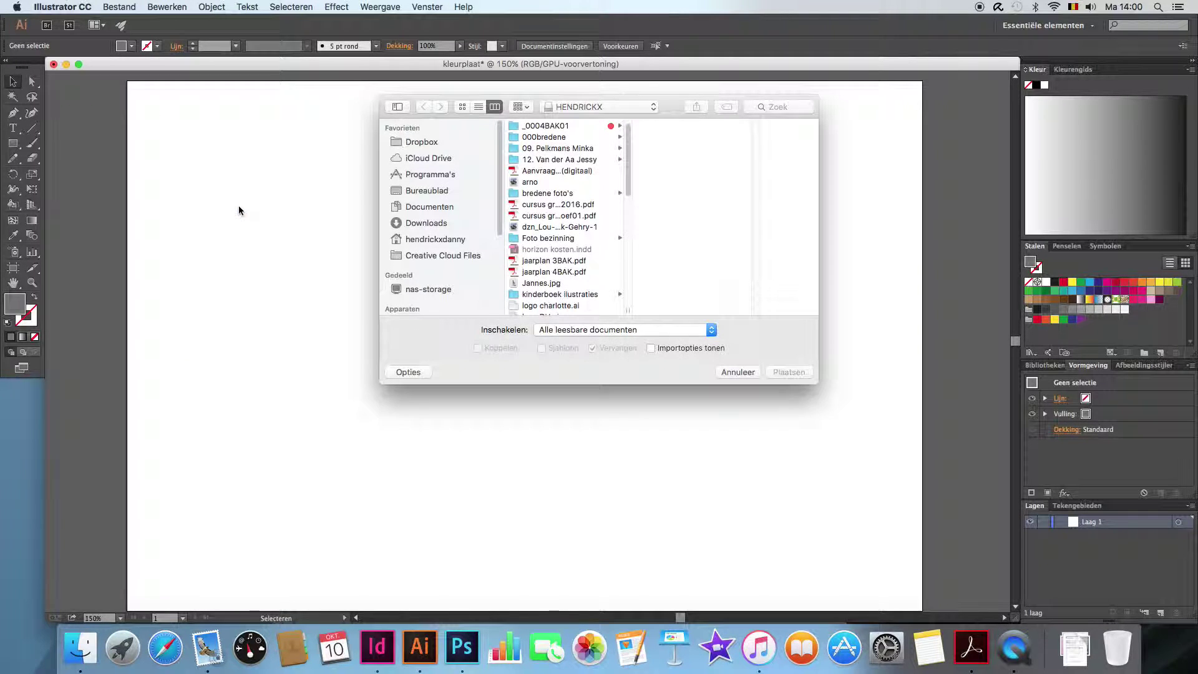
pyautogui.moveTo(628, 161); pyautogui.dragTo(627, 256)
pyautogui.click(592, 260)
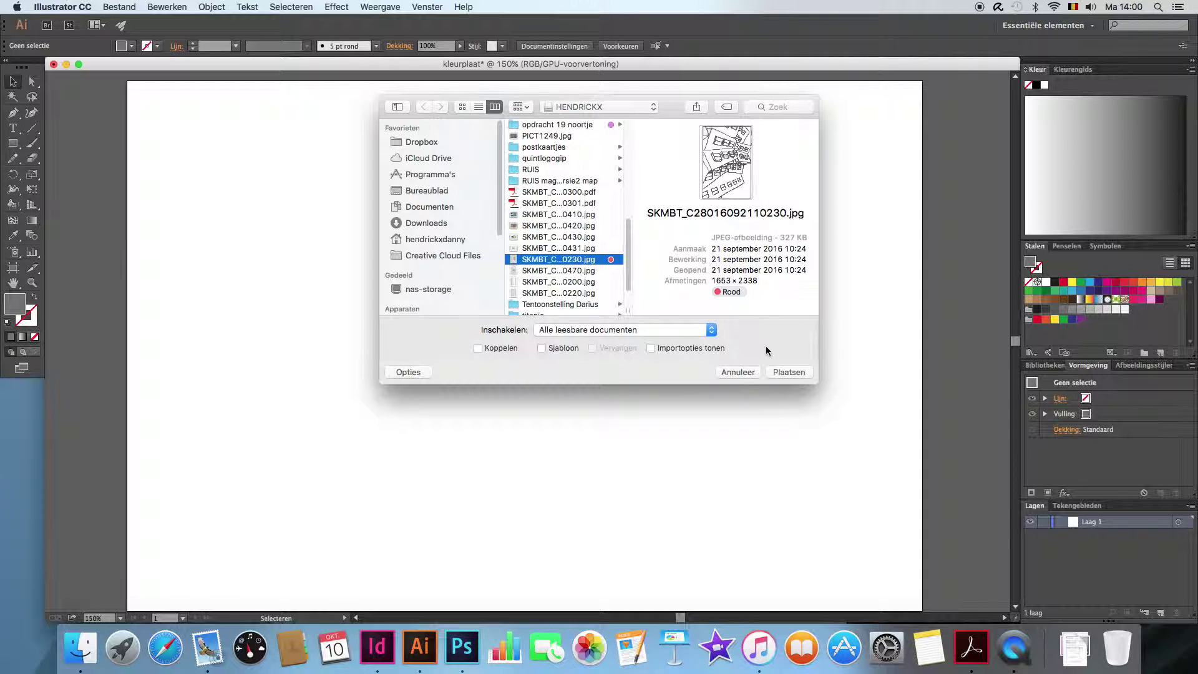
pyautogui.click(789, 372)
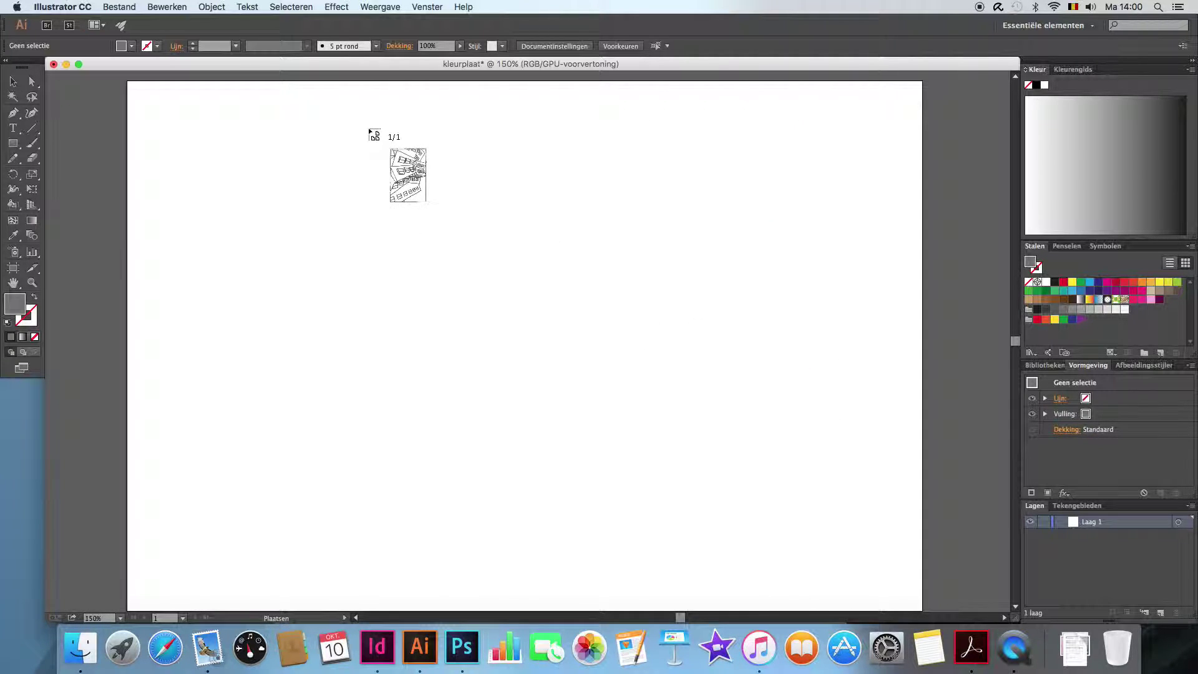
# Step: Drop the sketch onto the artboard and try rotating it from a corner handle
pyautogui.click(368, 128)
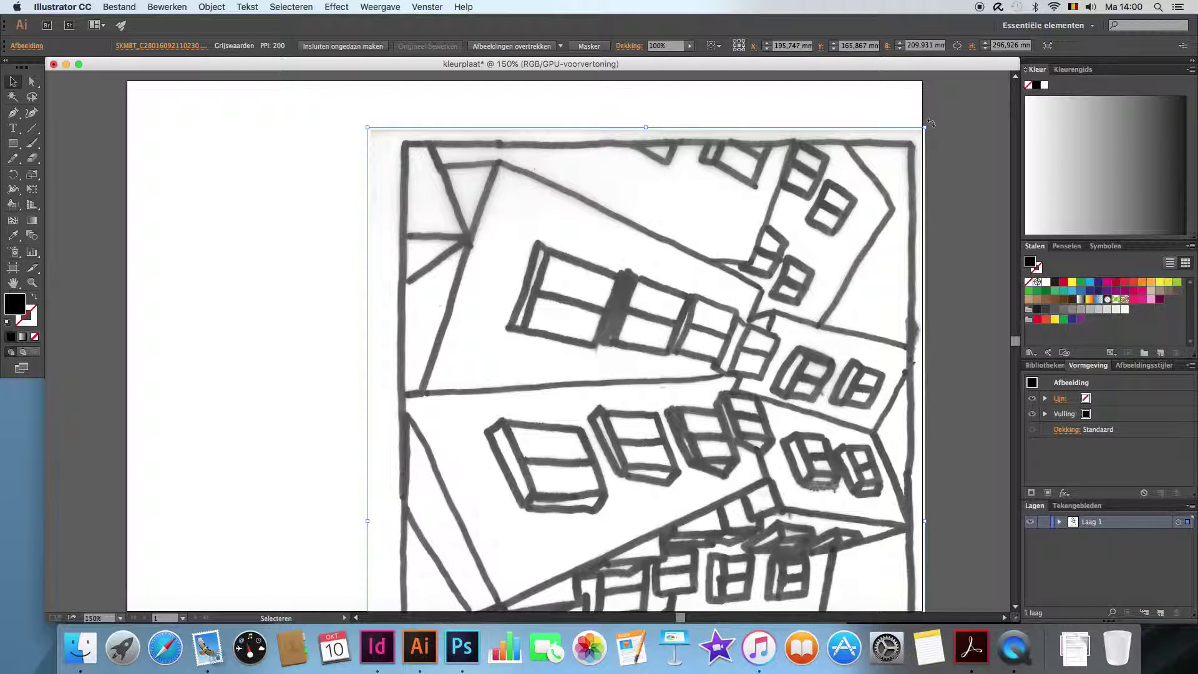
pyautogui.moveTo(922, 120); pyautogui.dragTo(441, 98)
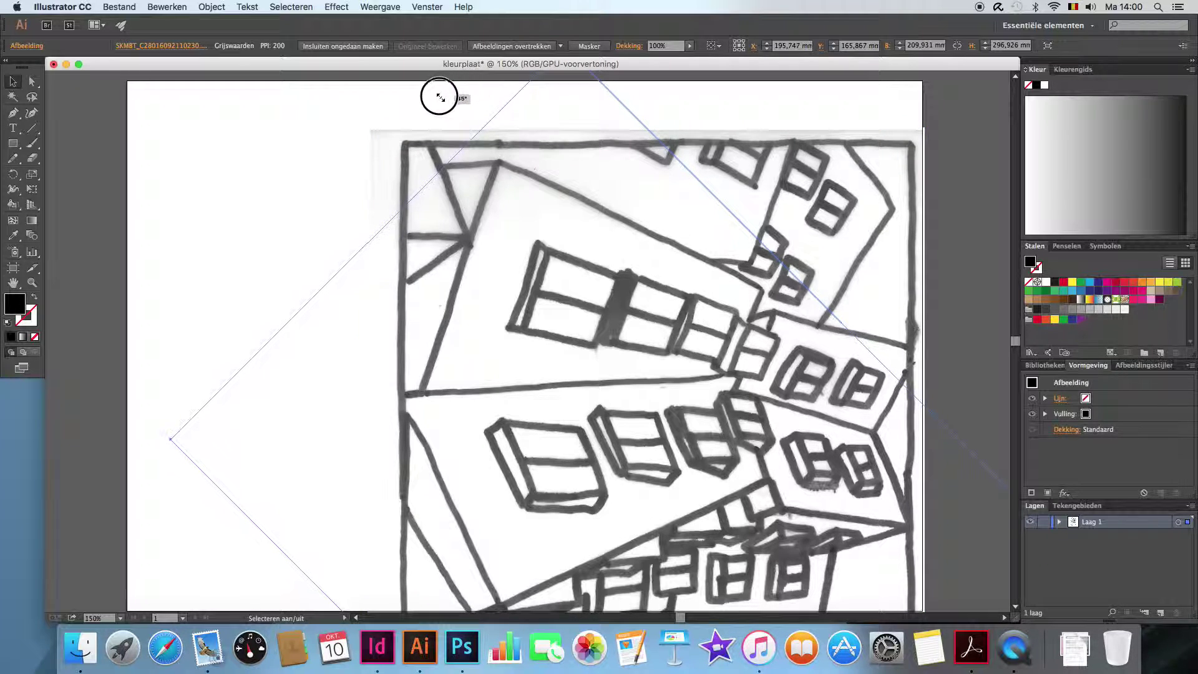
pyautogui.moveTo(441, 98); pyautogui.dragTo(365, 145)
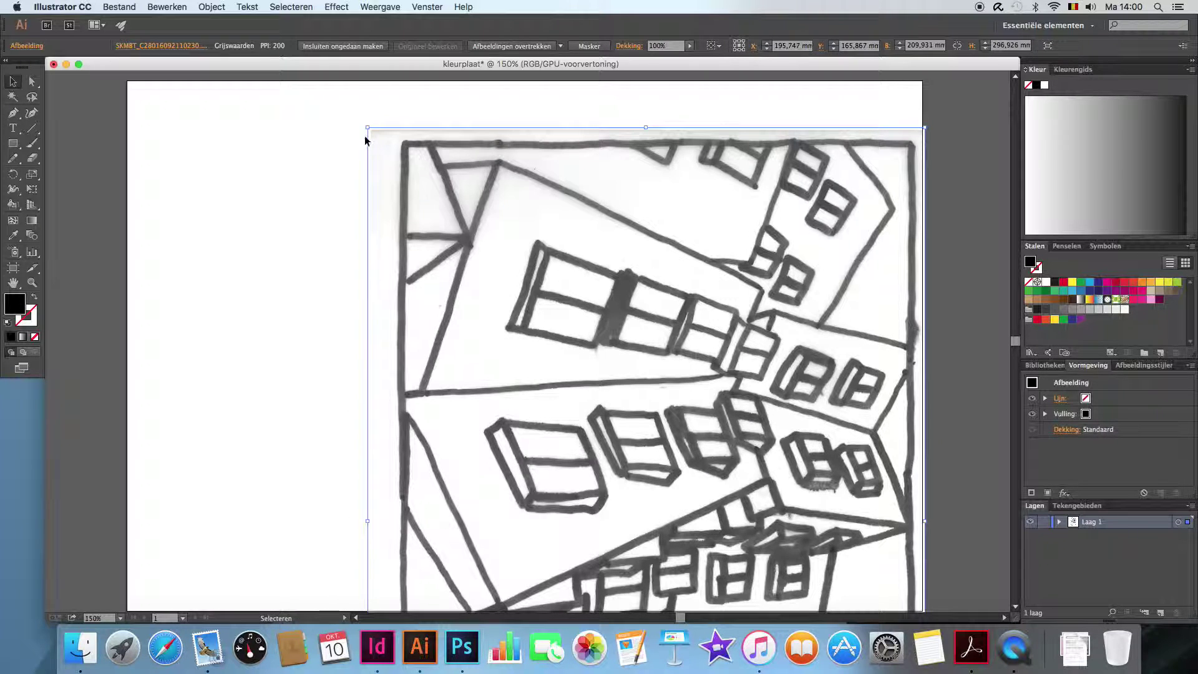
pyautogui.click(217, 7)
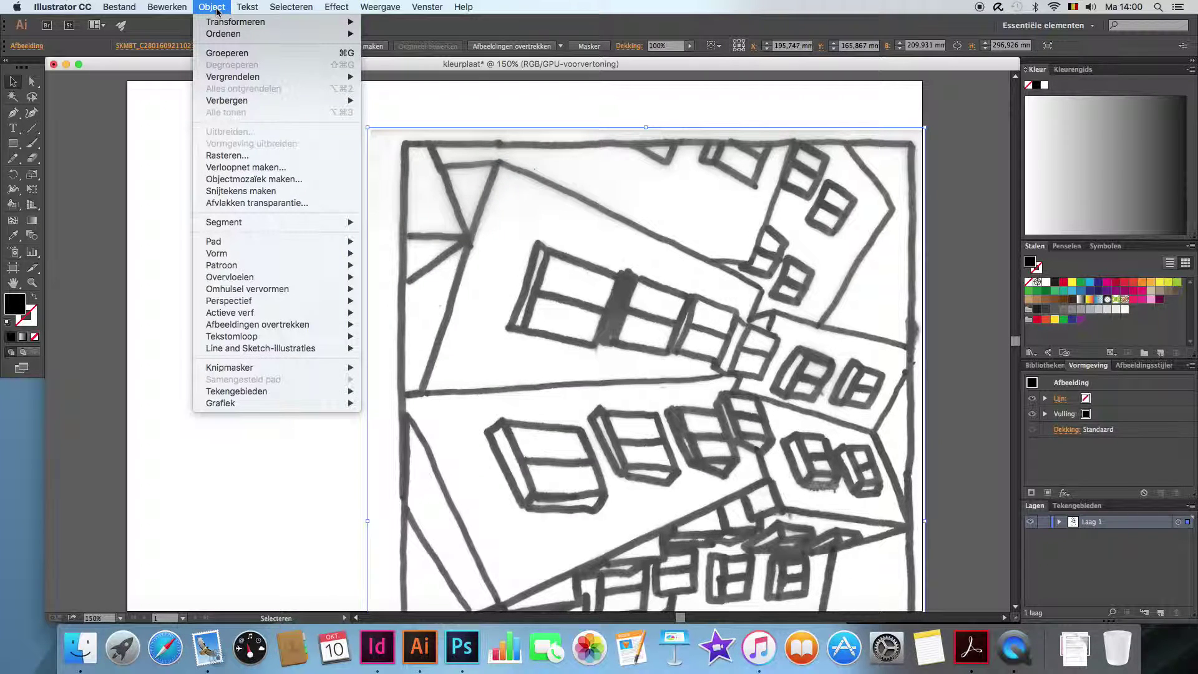
pyautogui.moveTo(235, 21)
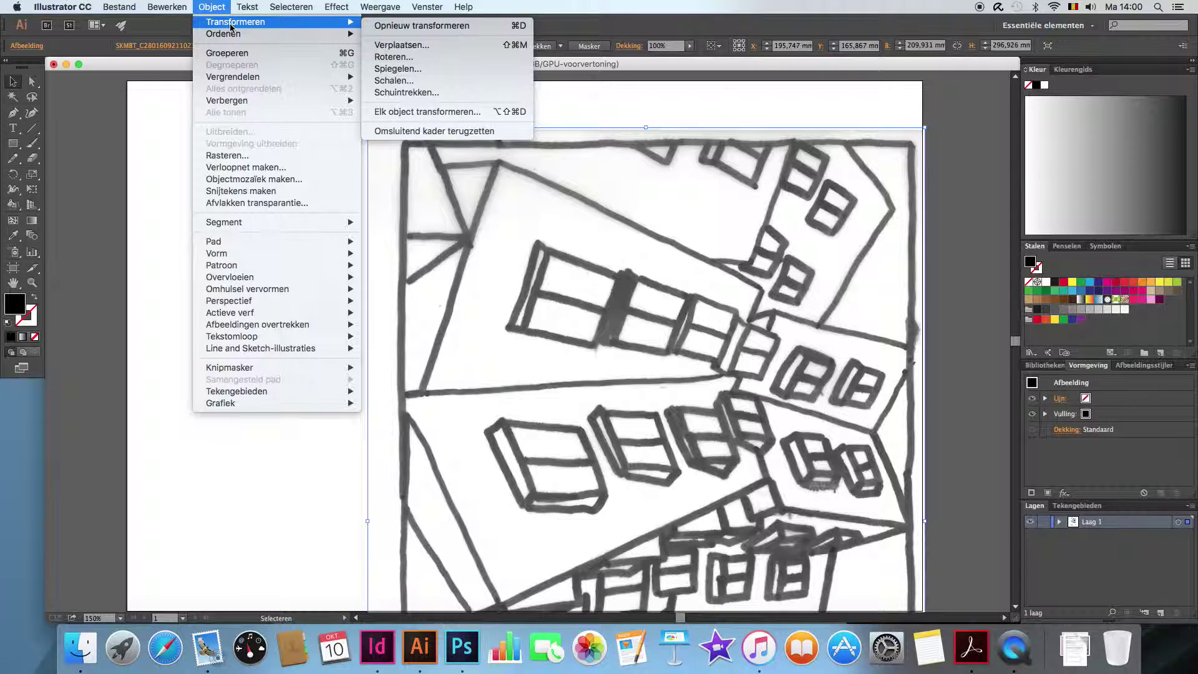
# Step: Rotate the sketch exactly 90° and move it to the artboard's top-left
pyautogui.click(406, 58)
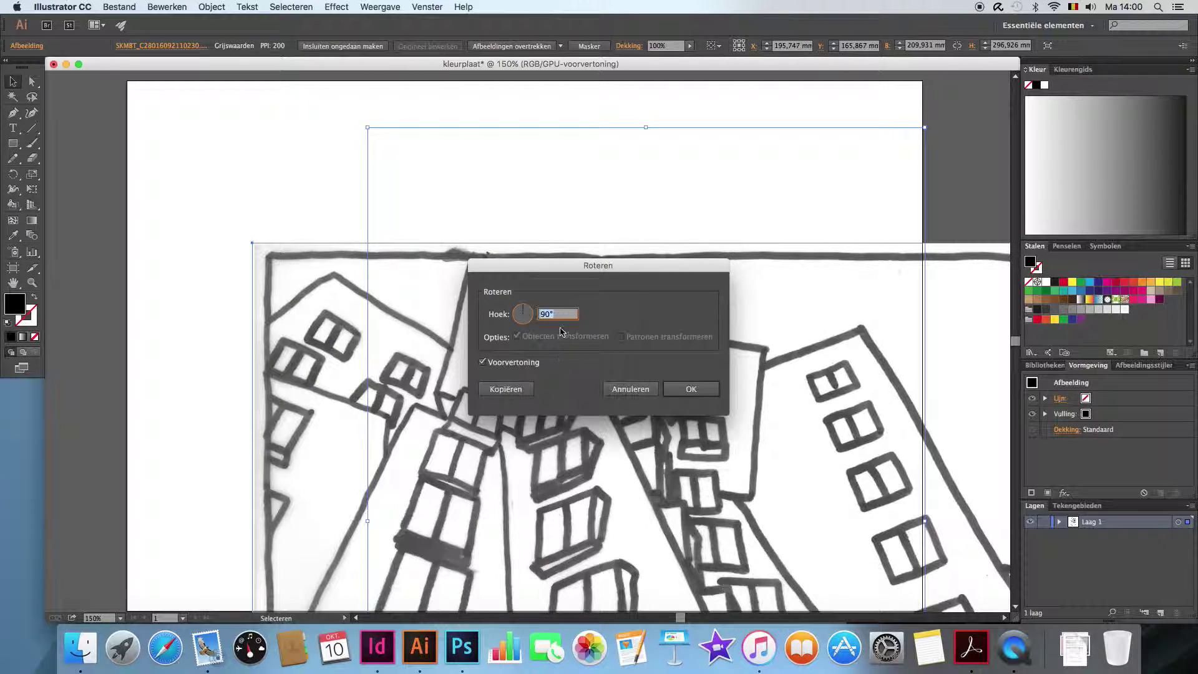
pyautogui.click(687, 389)
pyautogui.moveTo(662, 349); pyautogui.dragTo(532, 219)
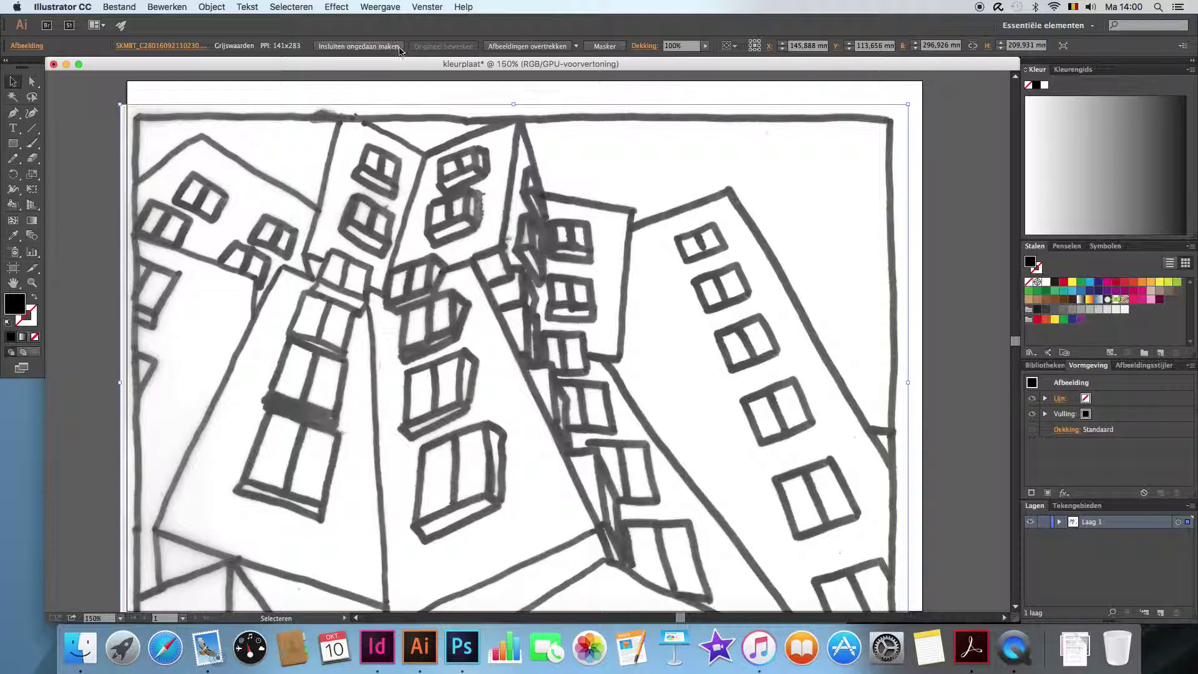
# Step: Image Trace the sketch, accepting the large-image warning
pyautogui.click(515, 47)
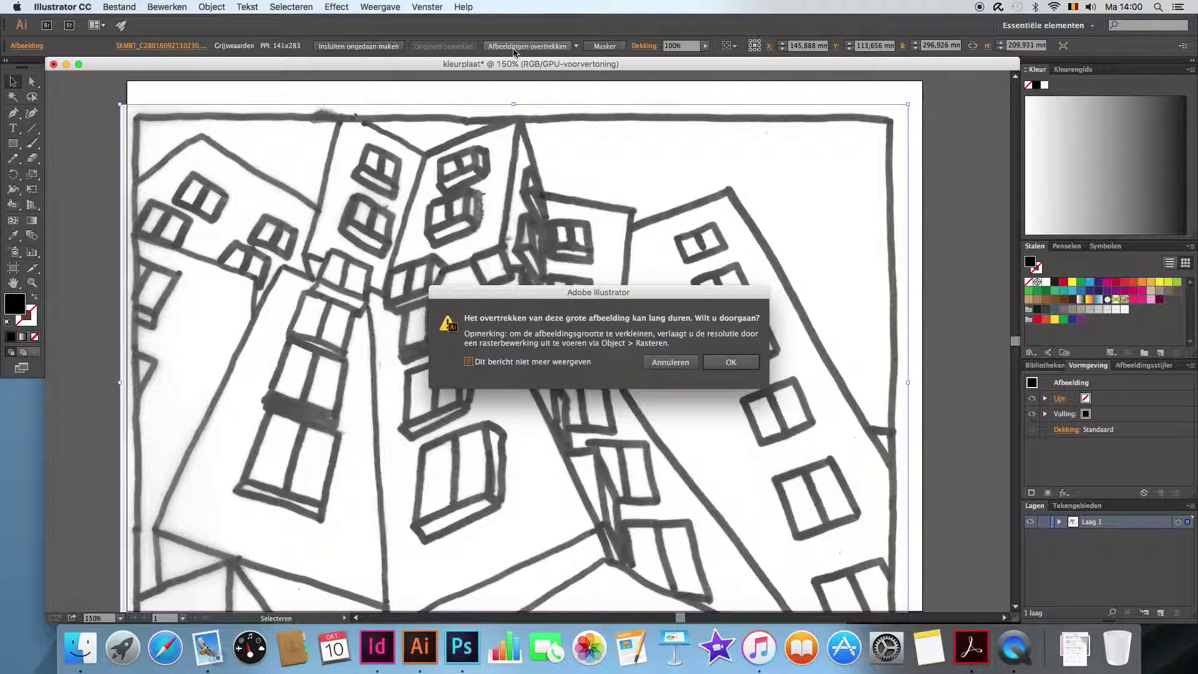
pyautogui.click(744, 364)
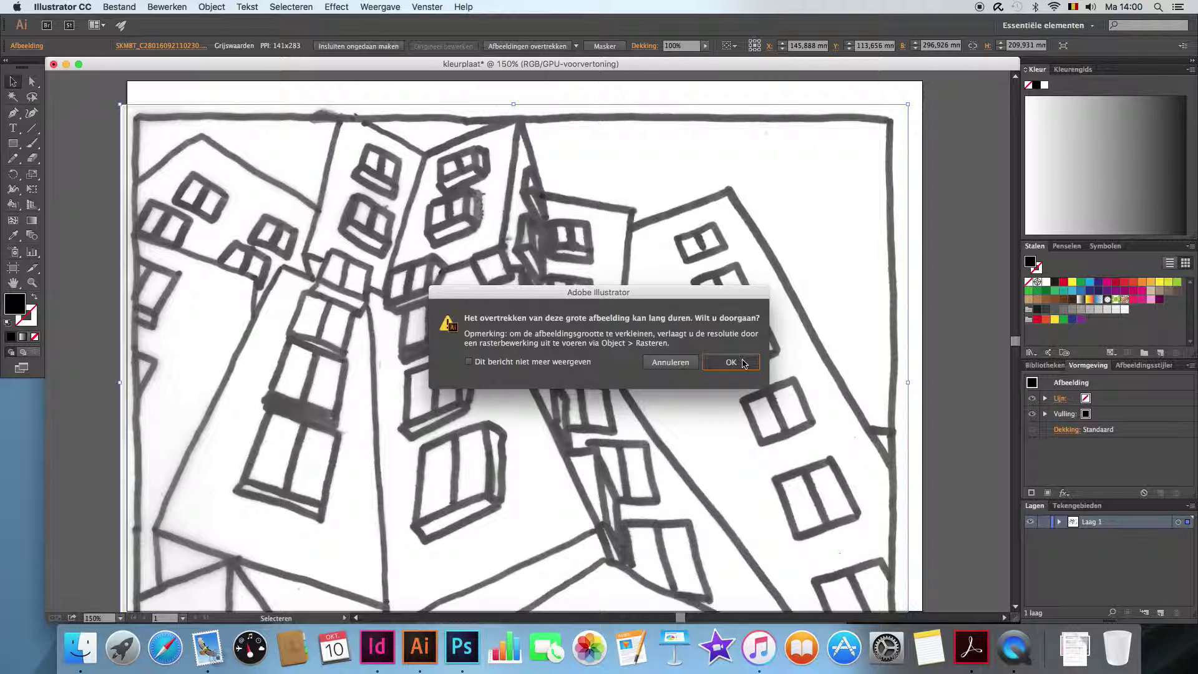
pyautogui.click(744, 364)
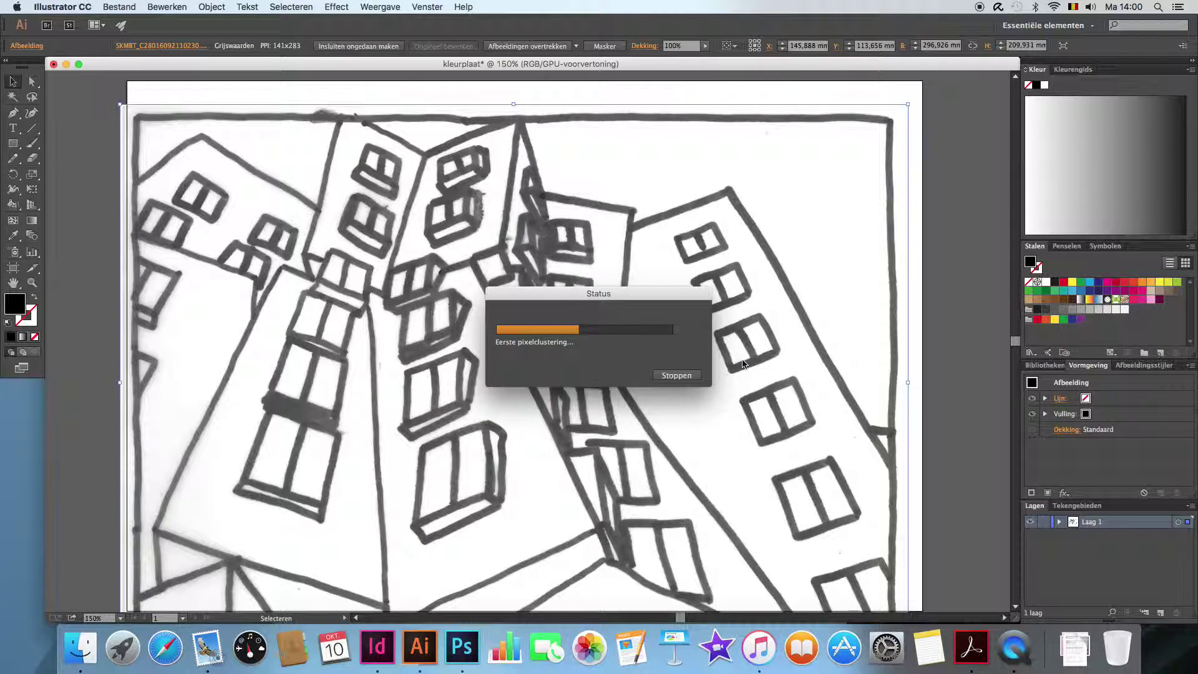
pyautogui.click(433, 10)
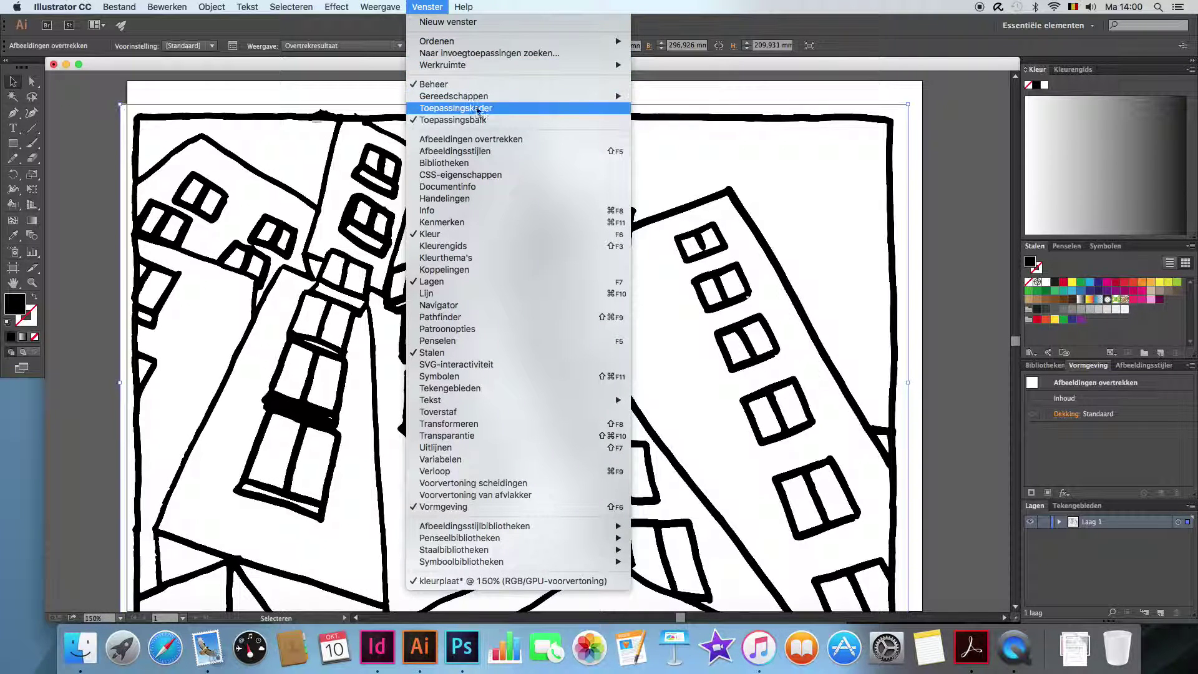
# Step: Try Image Trace thresholds of 103 and 230, then settle on 150
pyautogui.click(509, 140)
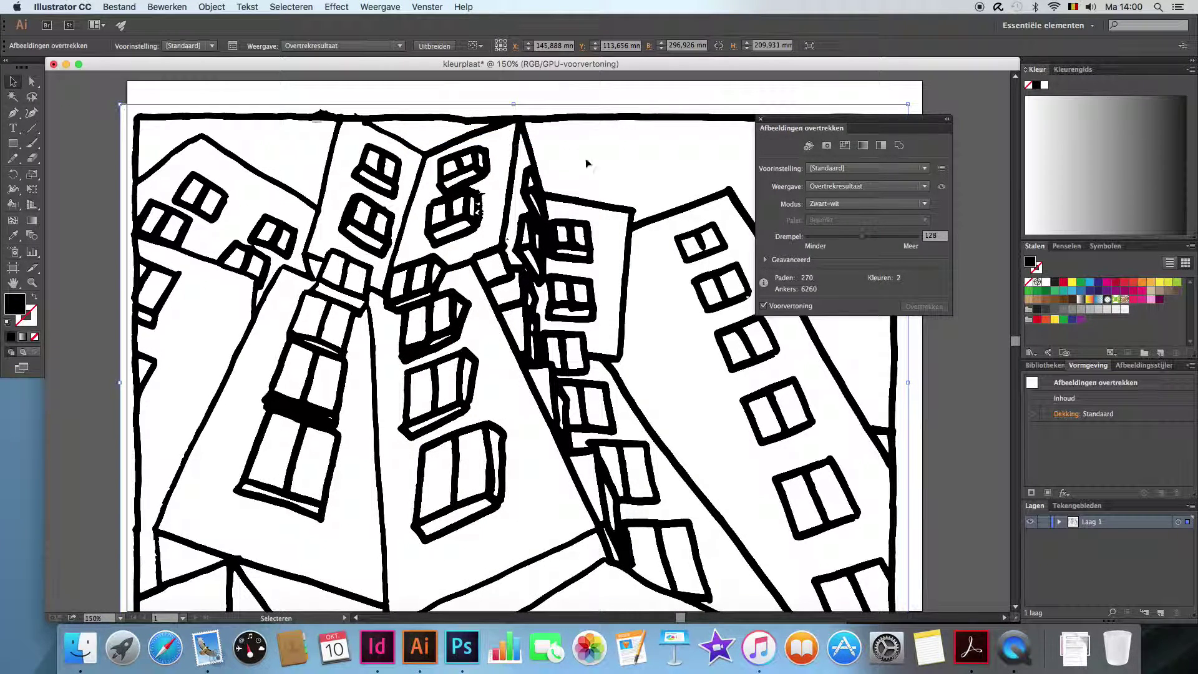
pyautogui.moveTo(861, 239); pyautogui.dragTo(851, 246)
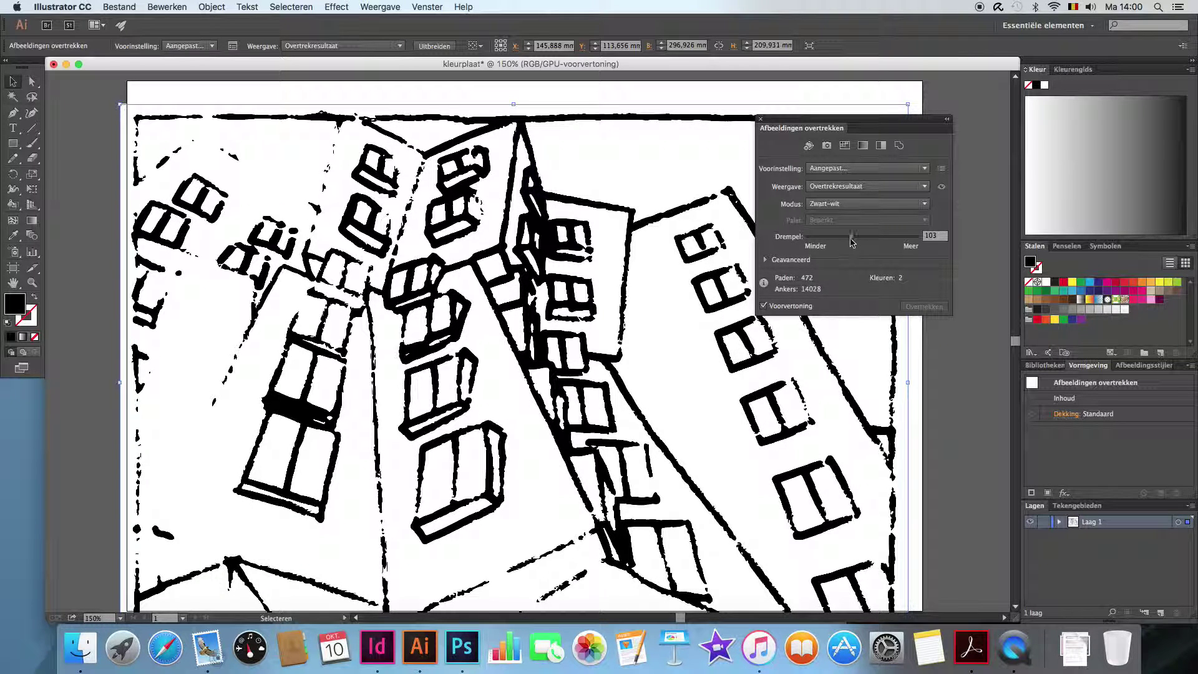
pyautogui.moveTo(851, 242); pyautogui.dragTo(908, 240)
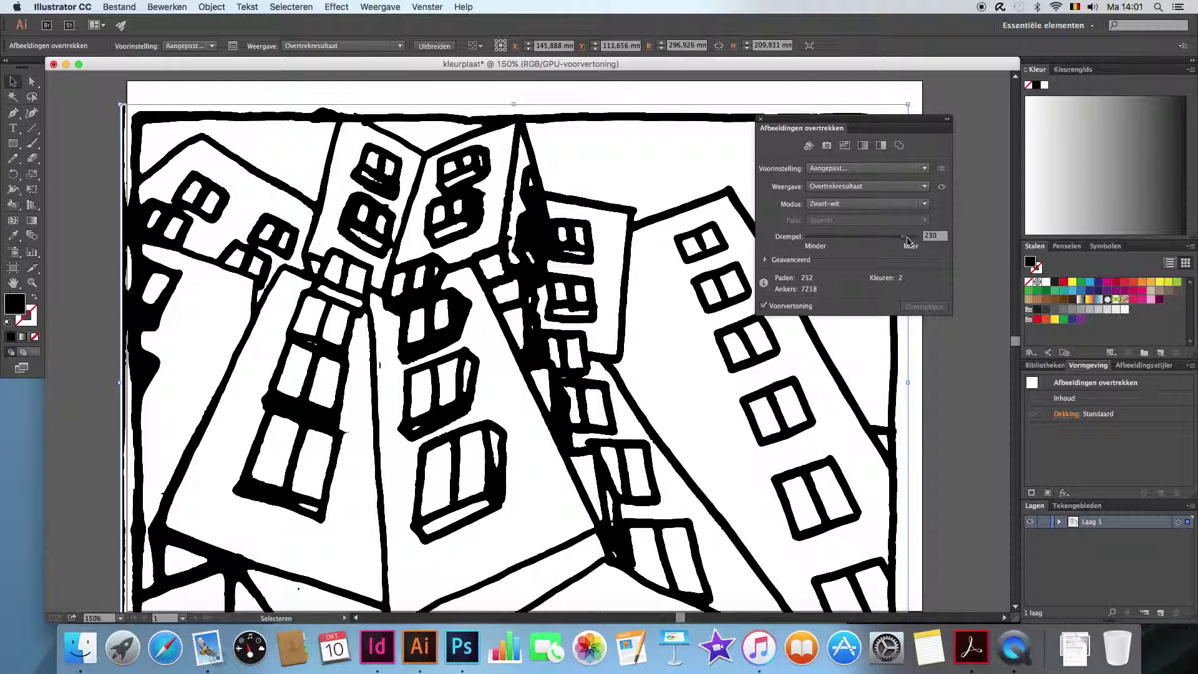
pyautogui.moveTo(906, 240); pyautogui.dragTo(870, 237)
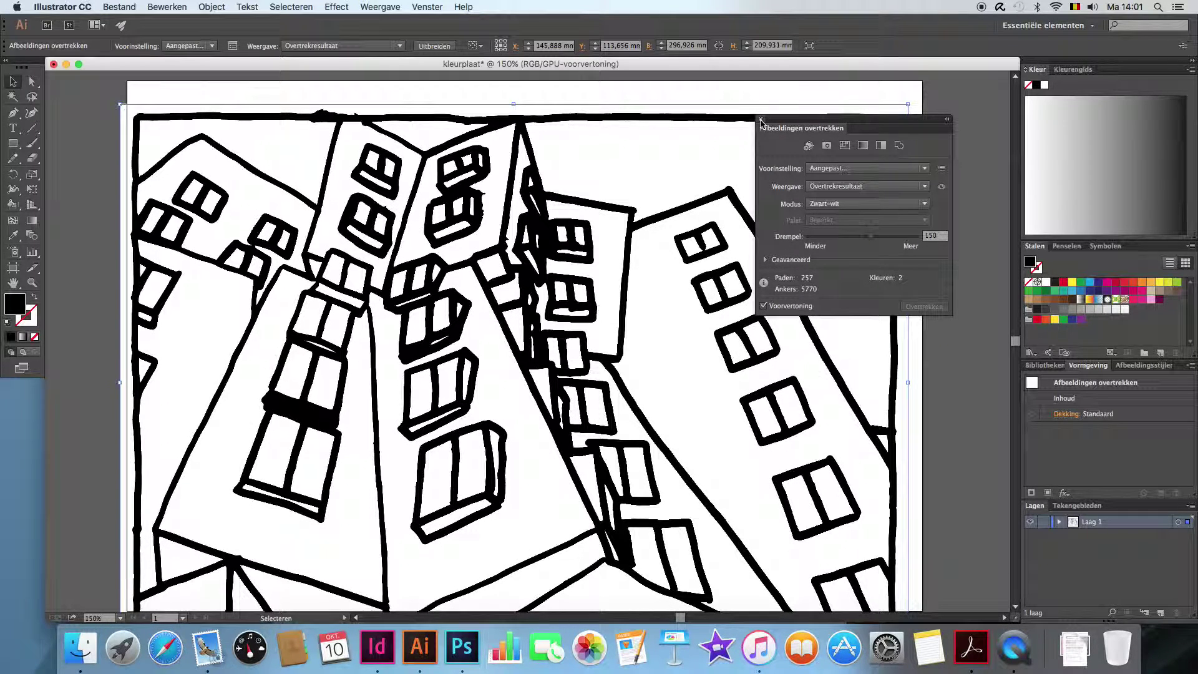
pyautogui.click(761, 119)
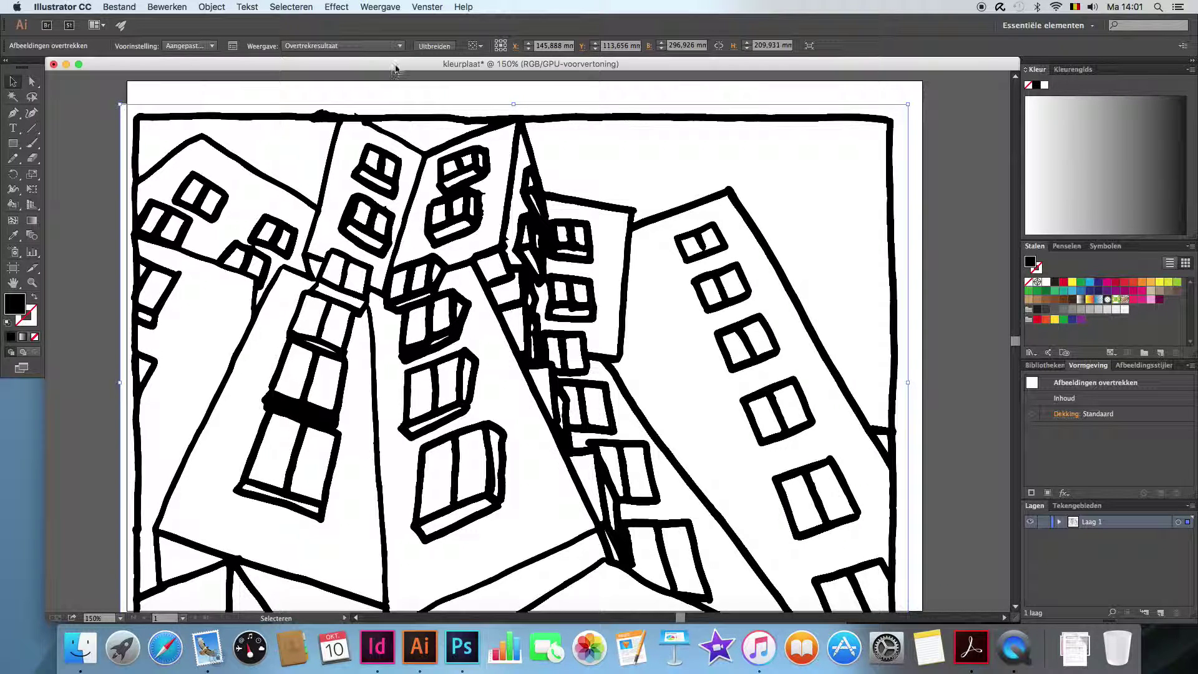
# Step: Expand the trace into paths and check an anchor point with Direct Selection
pyautogui.click(431, 46)
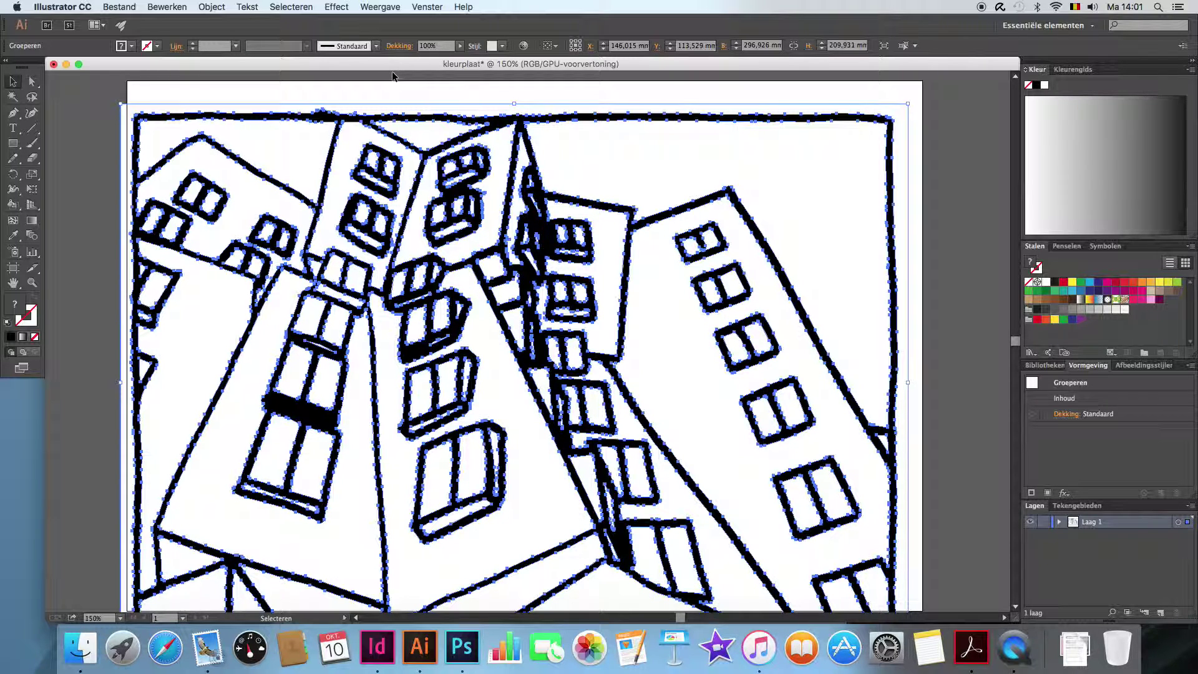
pyautogui.click(32, 81)
pyautogui.click(220, 94)
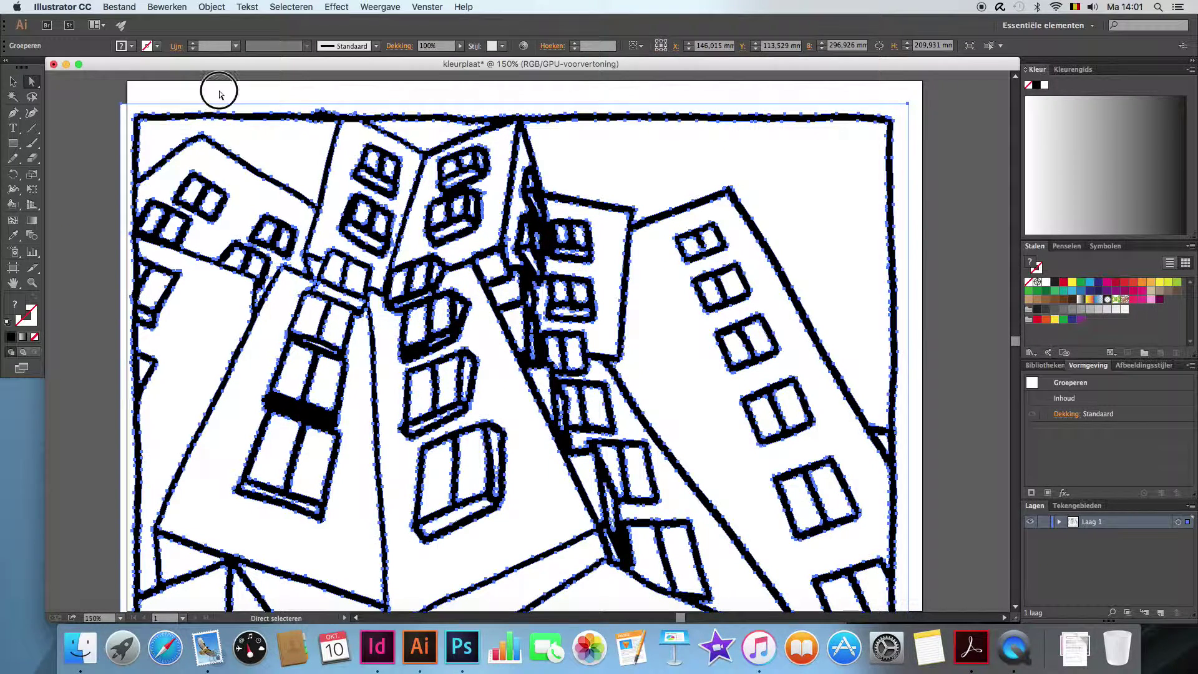
pyautogui.click(910, 105)
pyautogui.click(937, 92)
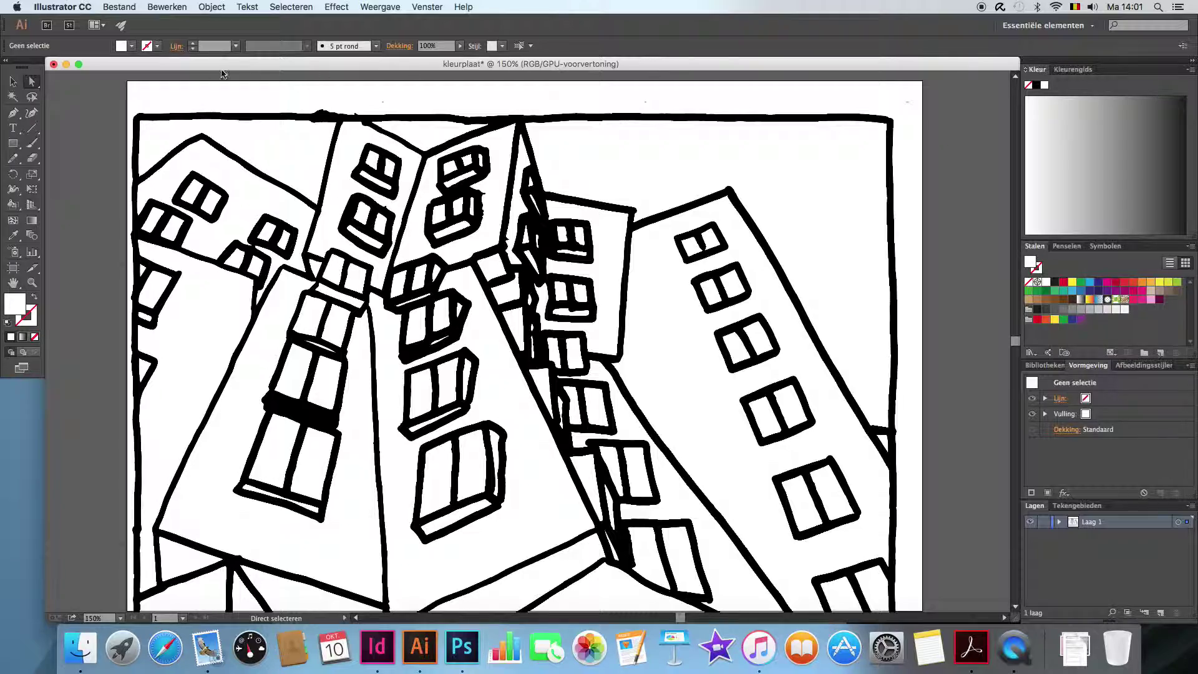
pyautogui.click(12, 81)
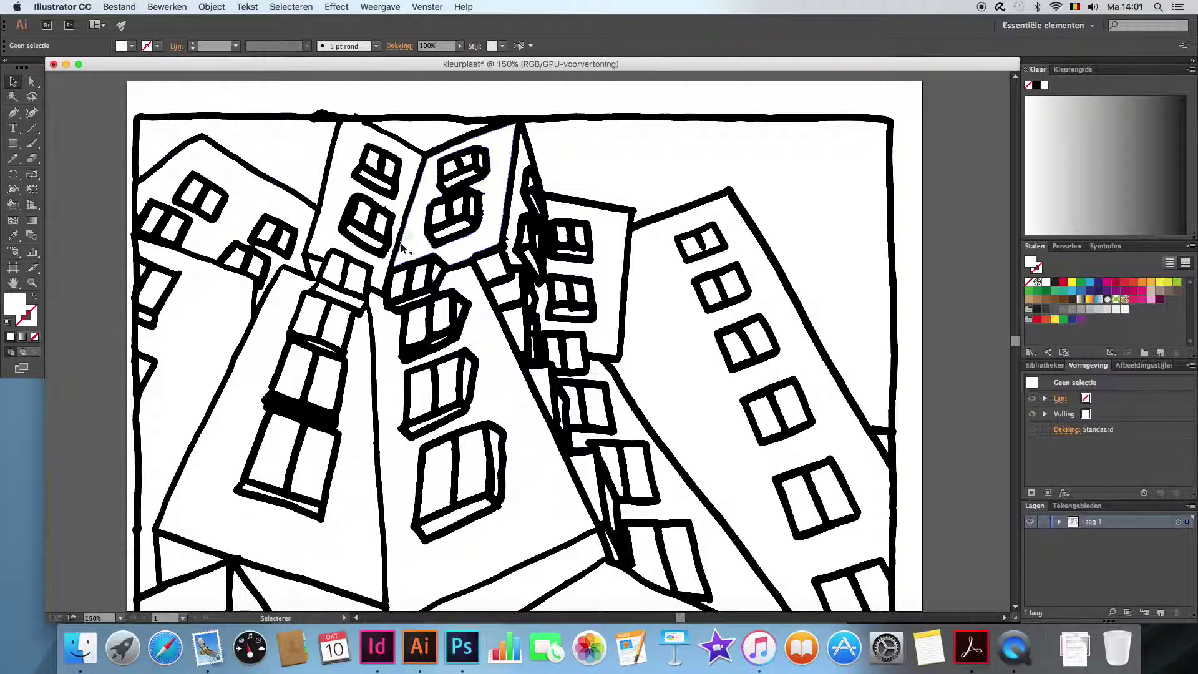
# Step: Move the traced art over the page, widen it to 294.416 mm, and reselect it
pyautogui.moveTo(403, 248); pyautogui.dragTo(420, 228)
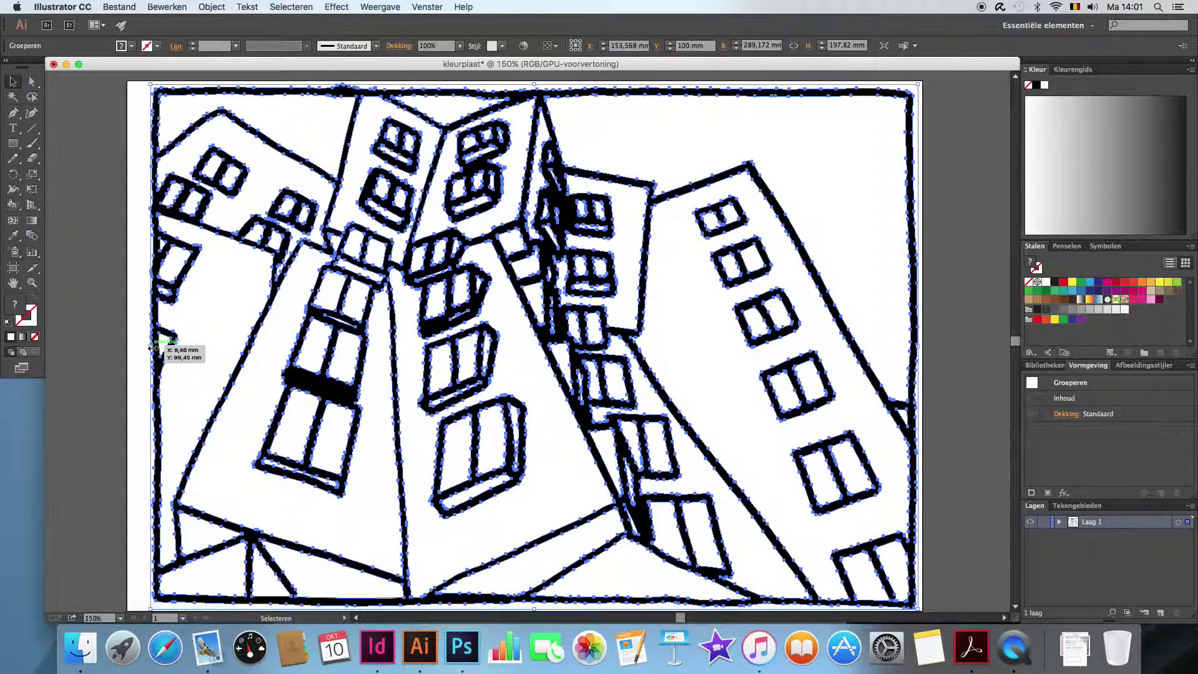
pyautogui.moveTo(153, 347); pyautogui.dragTo(139, 348)
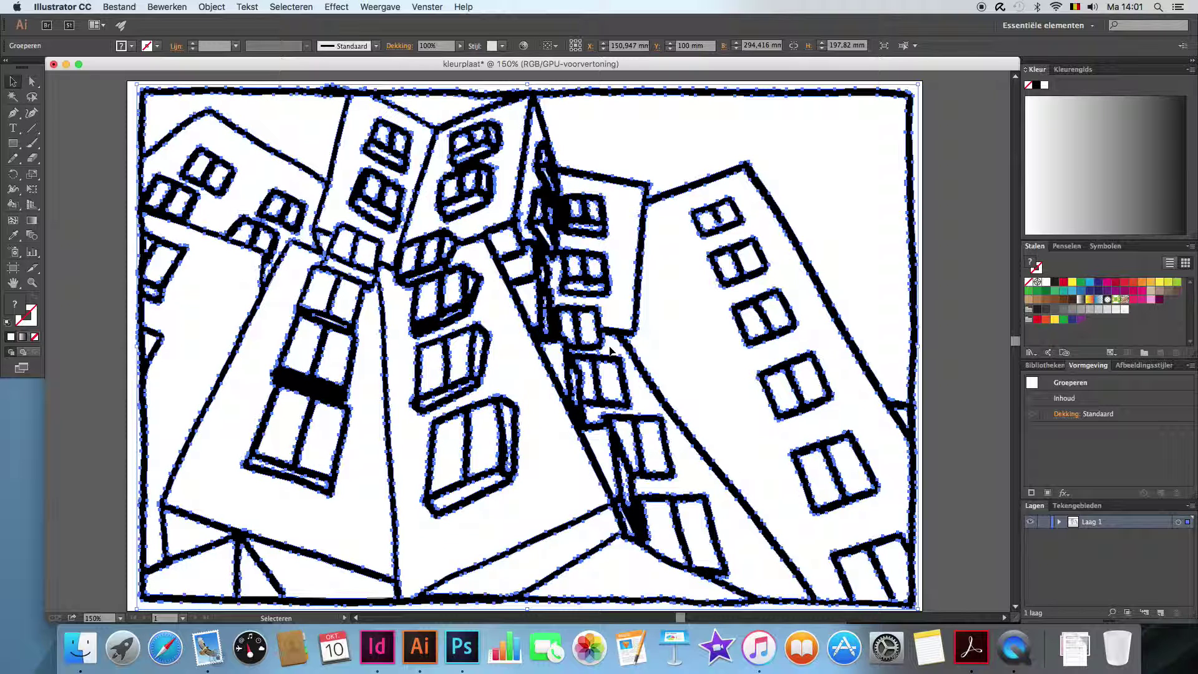
pyautogui.click(106, 189)
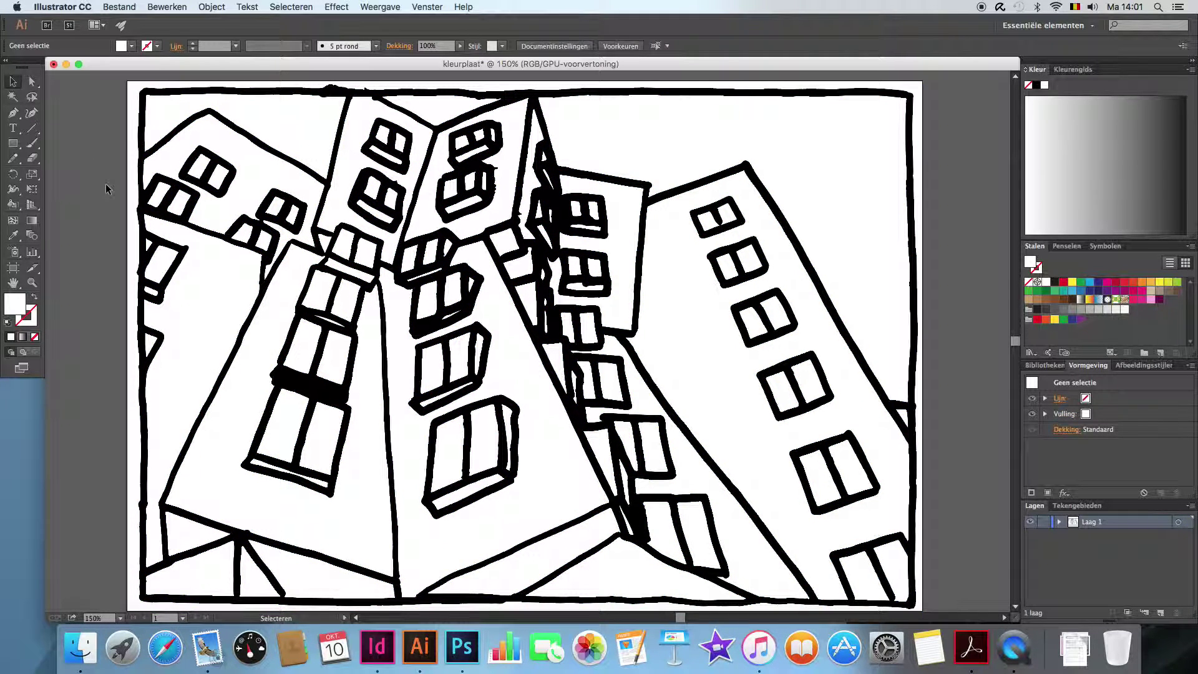
pyautogui.click(213, 91)
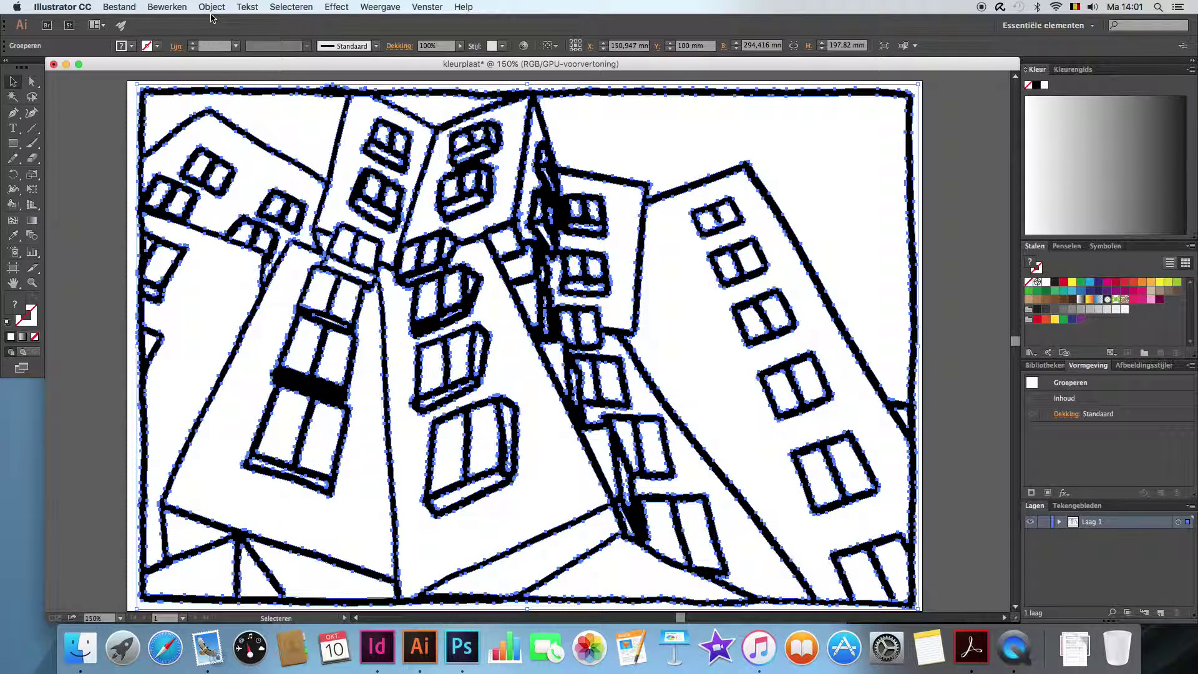
pyautogui.click(212, 7)
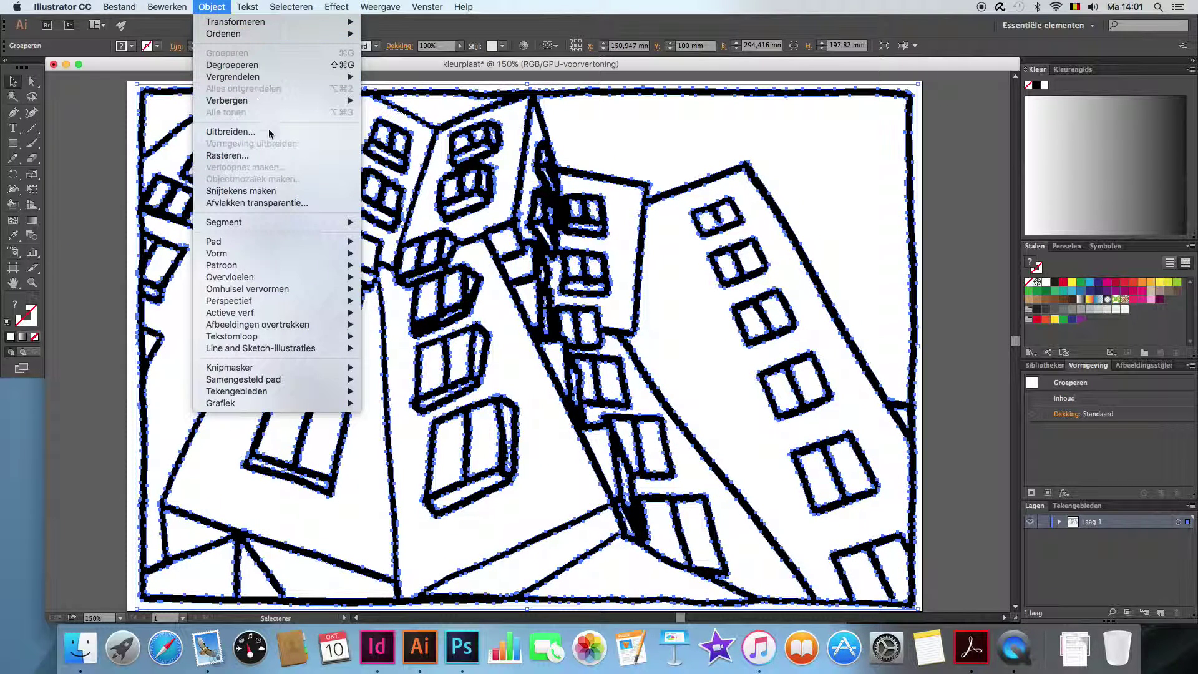
pyautogui.moveTo(231, 313)
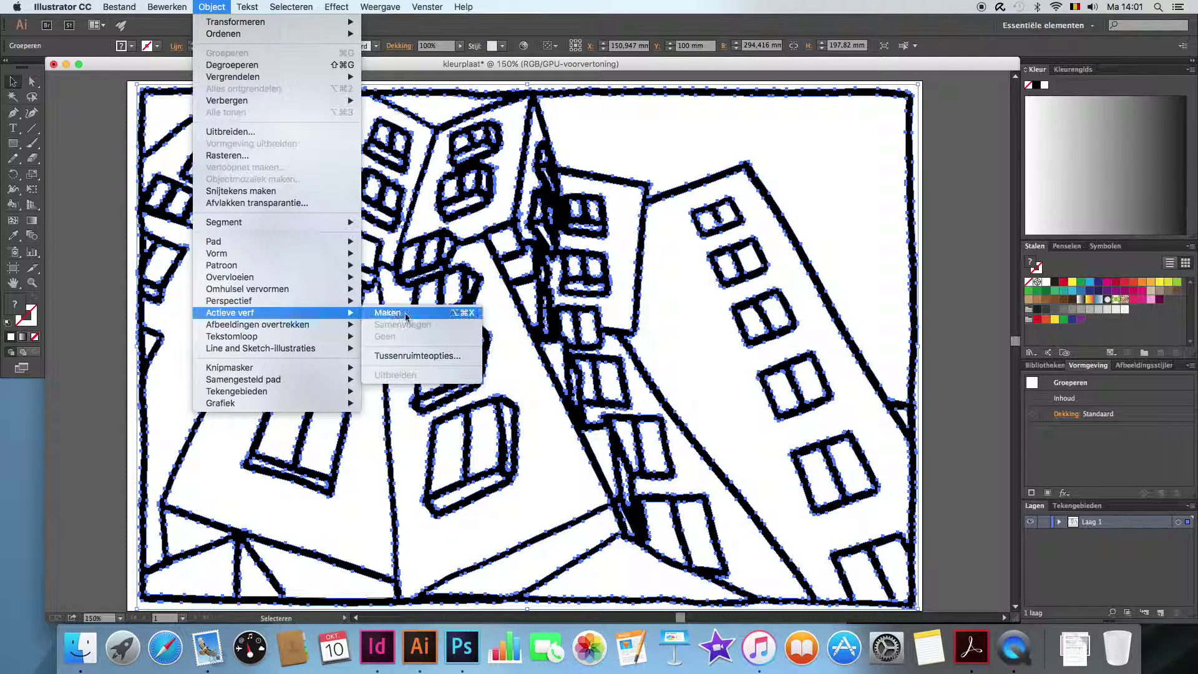
# Step: Convert the selected line art via Object > Actieve verf > Maken
pyautogui.click(406, 316)
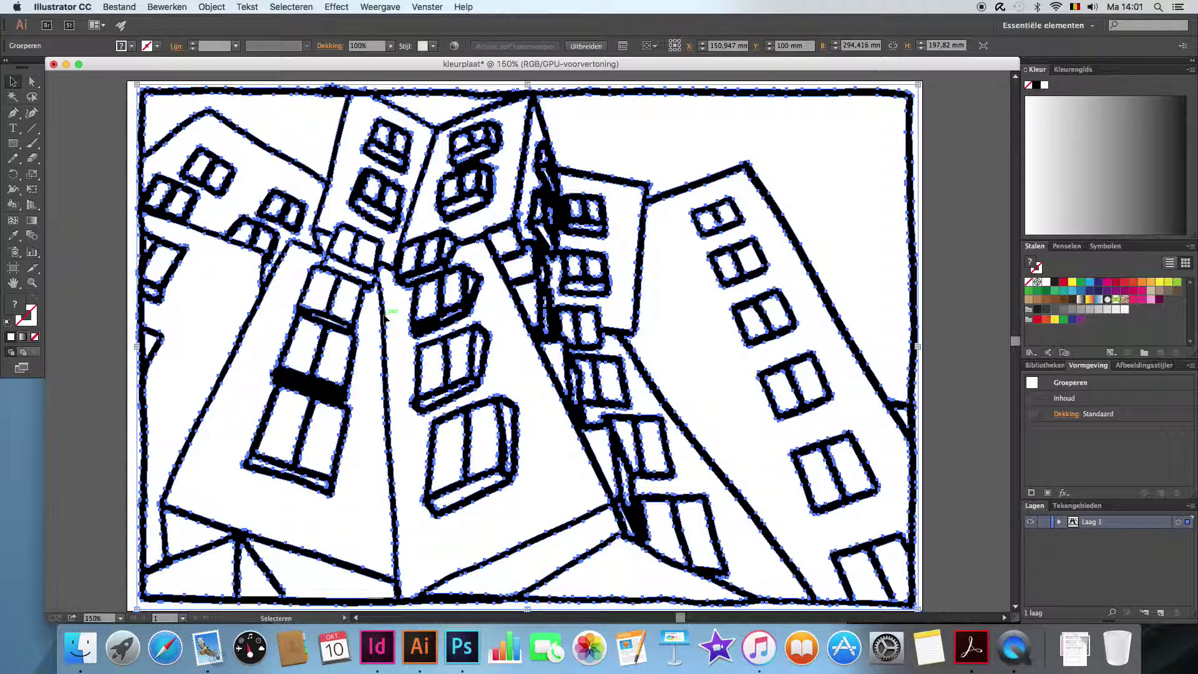
# Step: Choose a grey fill and paint the top-left sky region with the Live Paint Bucket
pyautogui.press('k')
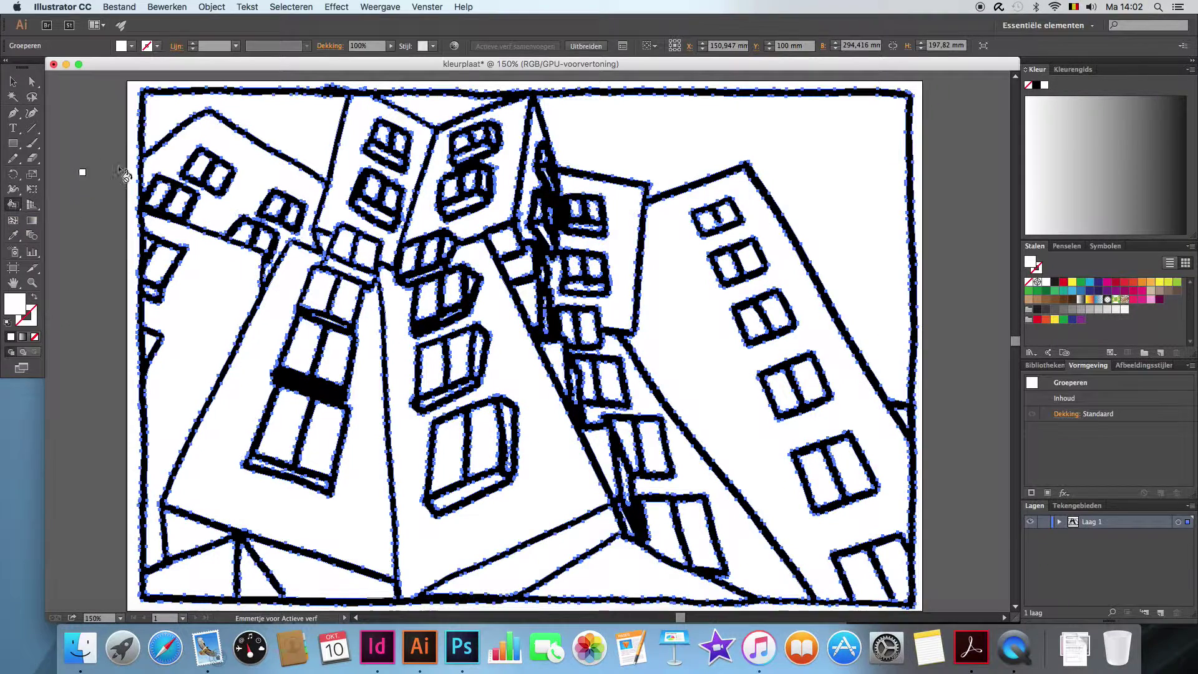
pyautogui.doubleClick(16, 307)
pyautogui.click(575, 272)
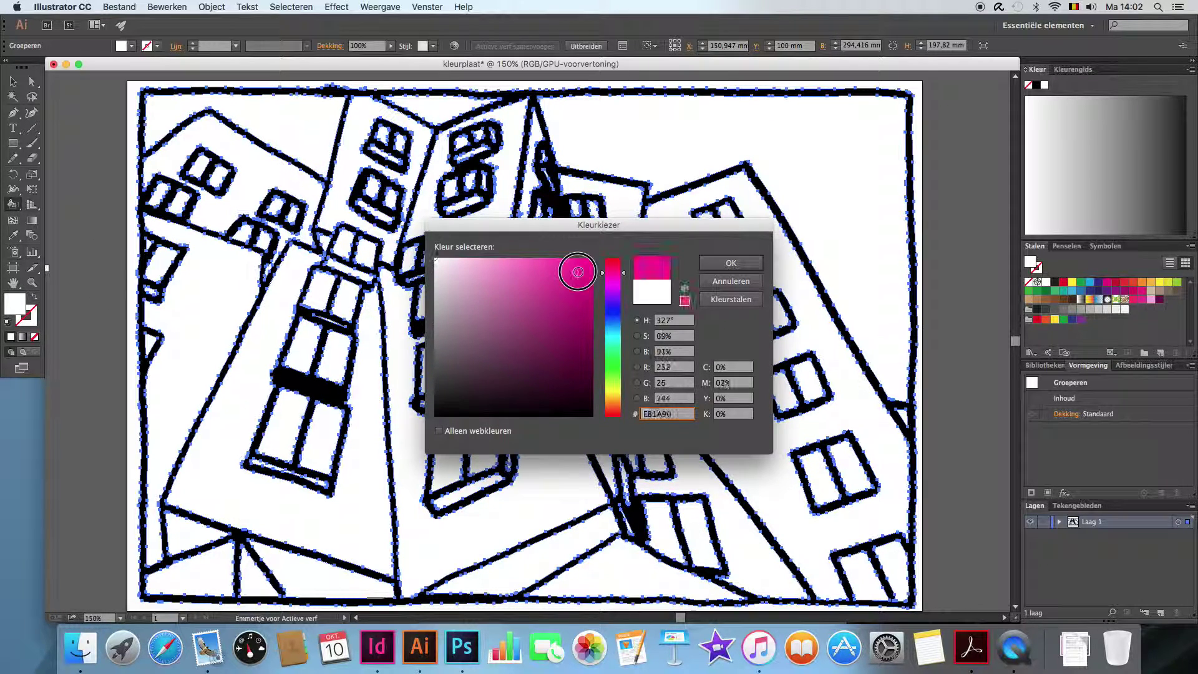
pyautogui.click(731, 263)
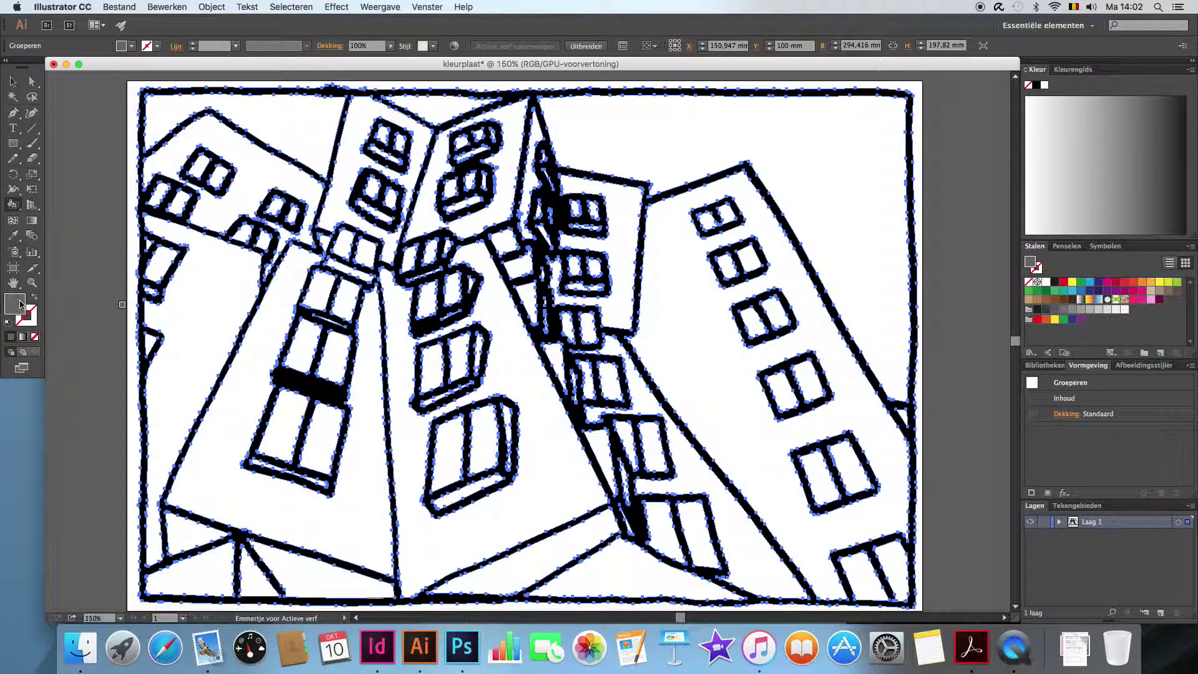
pyautogui.click(278, 120)
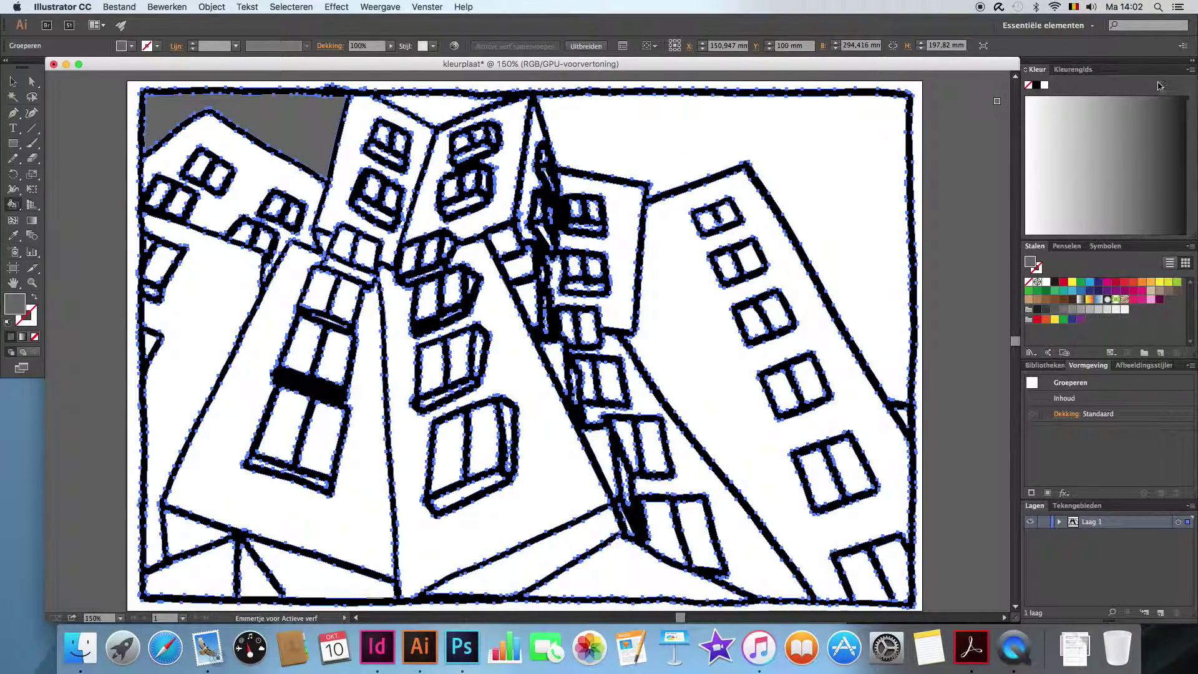
# Step: Switch colour mode to RGB, paint the top-left sky magenta (E81A90), and save it as a swatch
pyautogui.click(1191, 71)
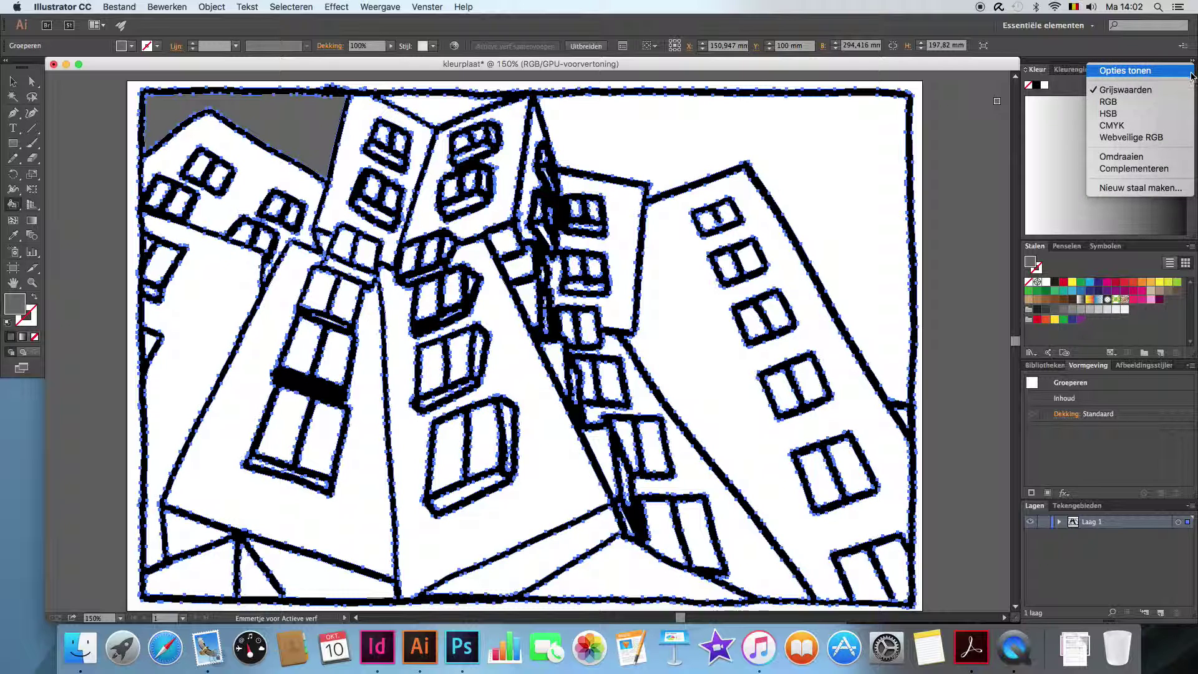
pyautogui.click(1147, 102)
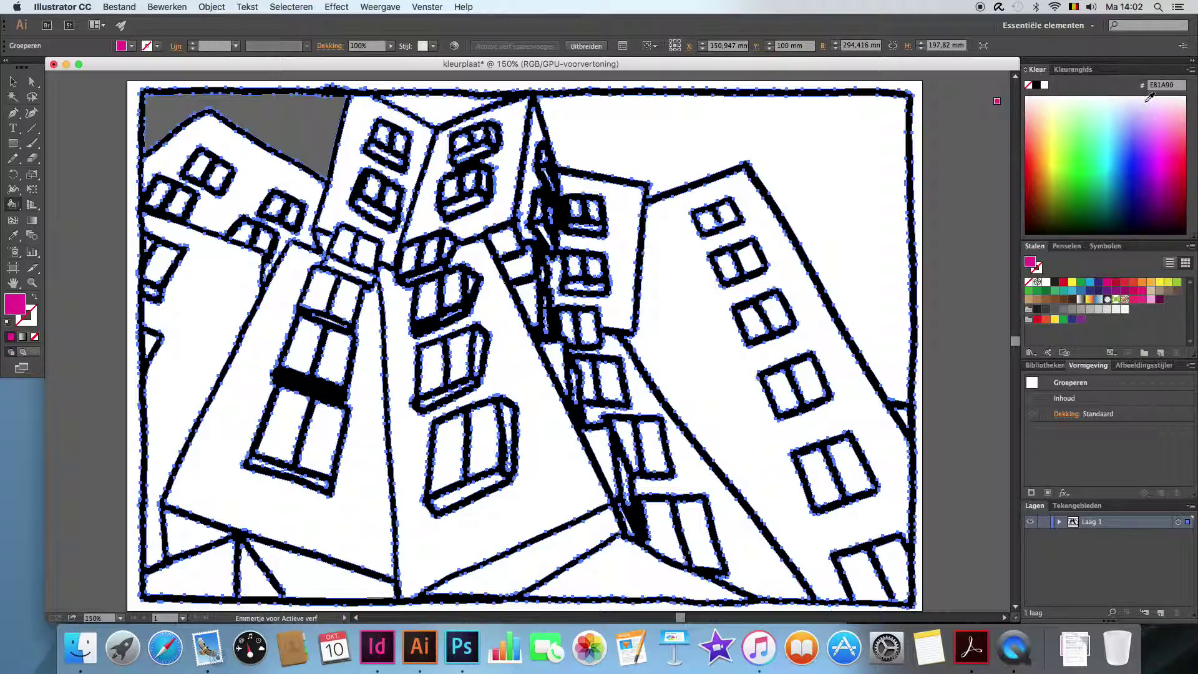
pyautogui.click(310, 127)
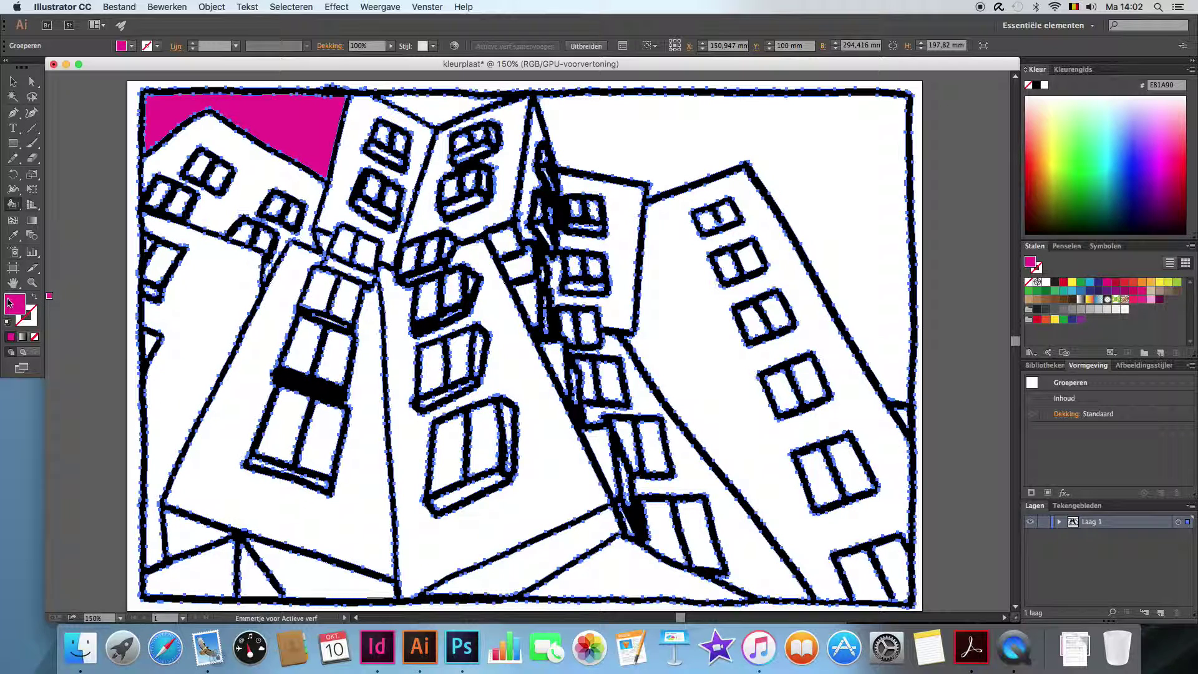
pyautogui.moveTo(12, 303); pyautogui.dragTo(1161, 355)
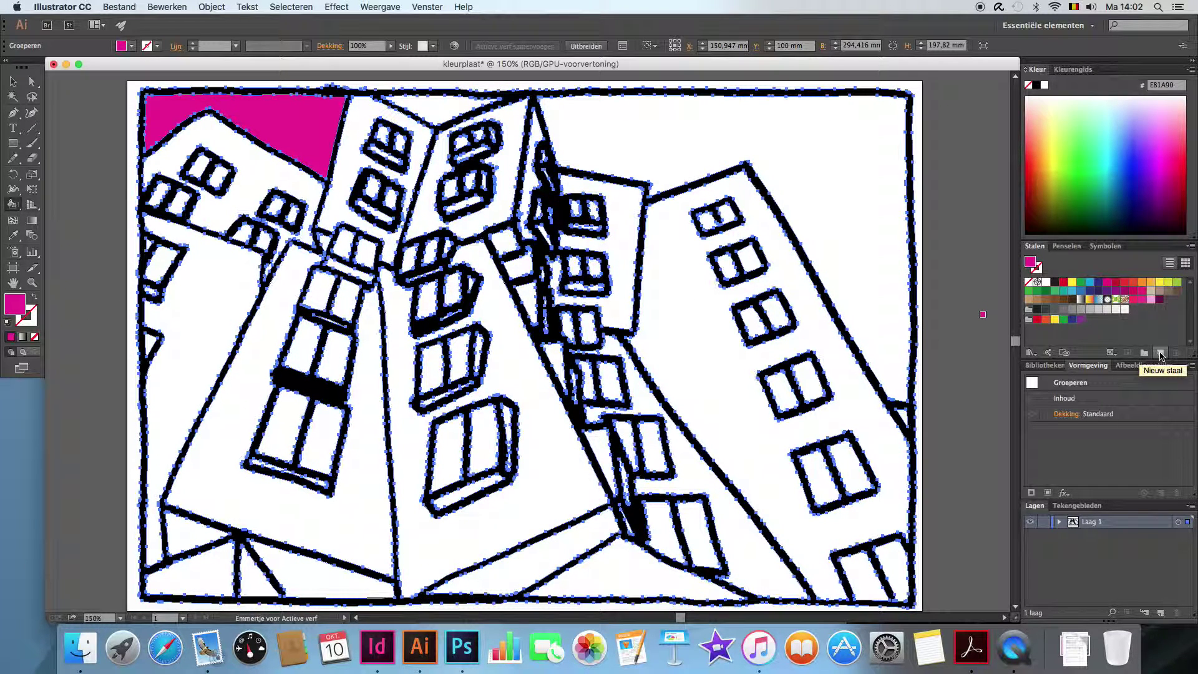
# Step: Add the magenta as a new swatch, then set the fill to light pink E096C4 and save it as a swatch
pyautogui.click(1160, 354)
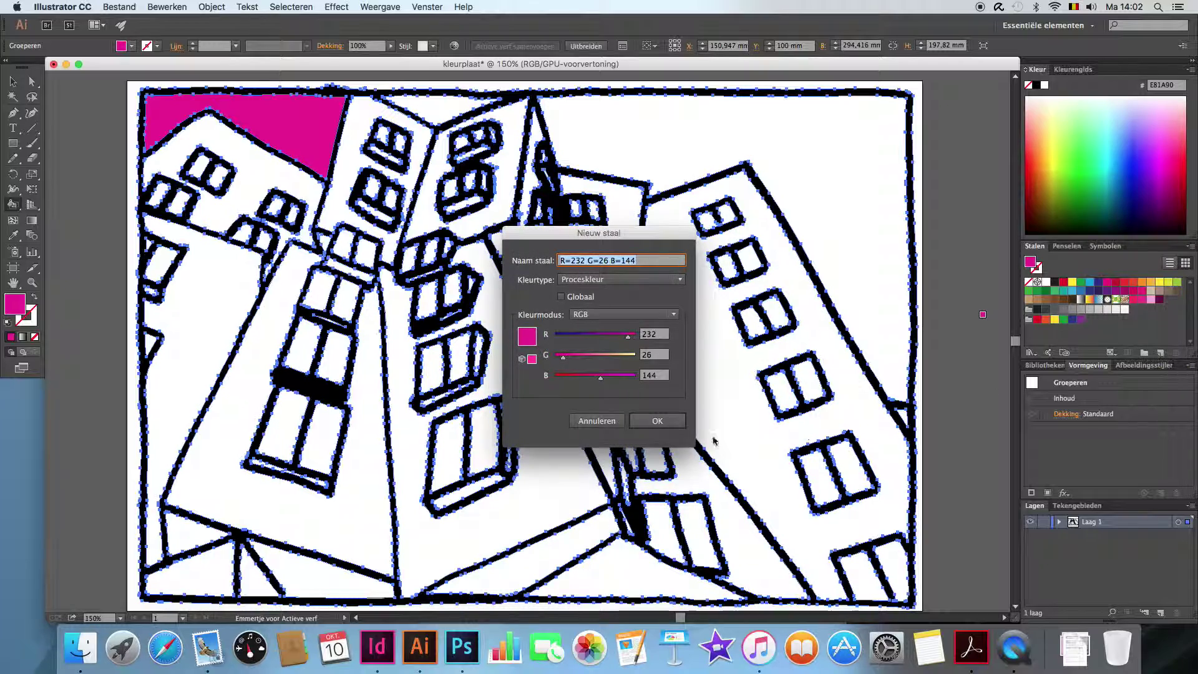
pyautogui.click(658, 421)
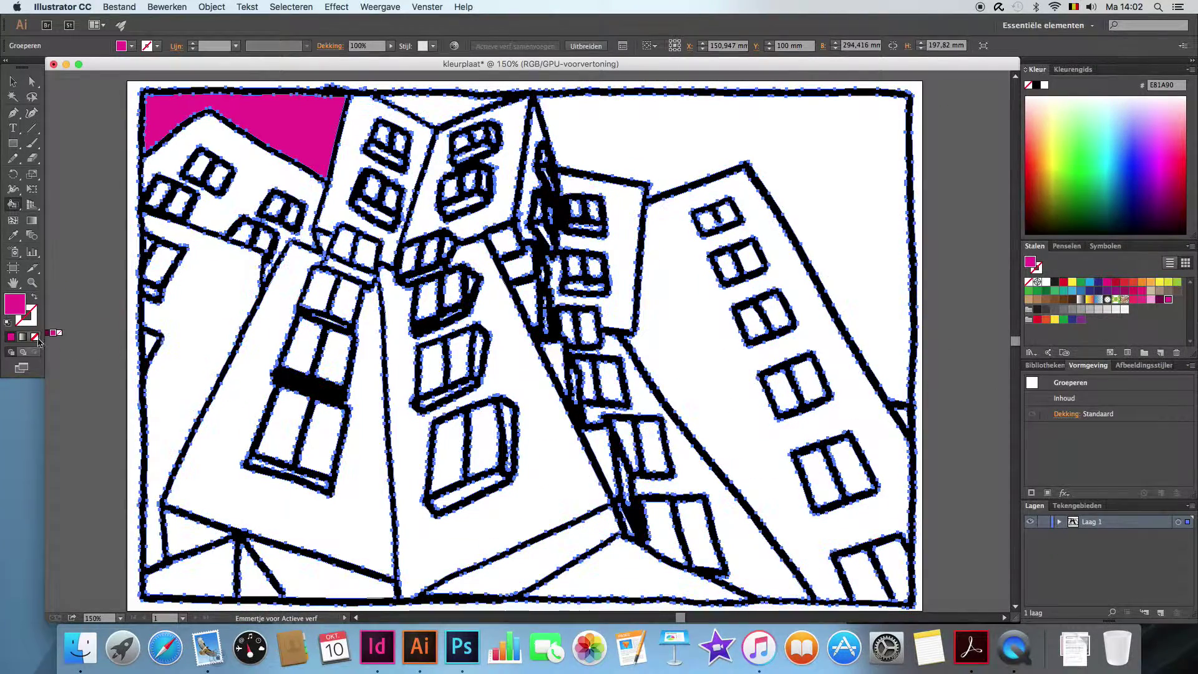
pyautogui.doubleClick(15, 303)
pyautogui.click(486, 277)
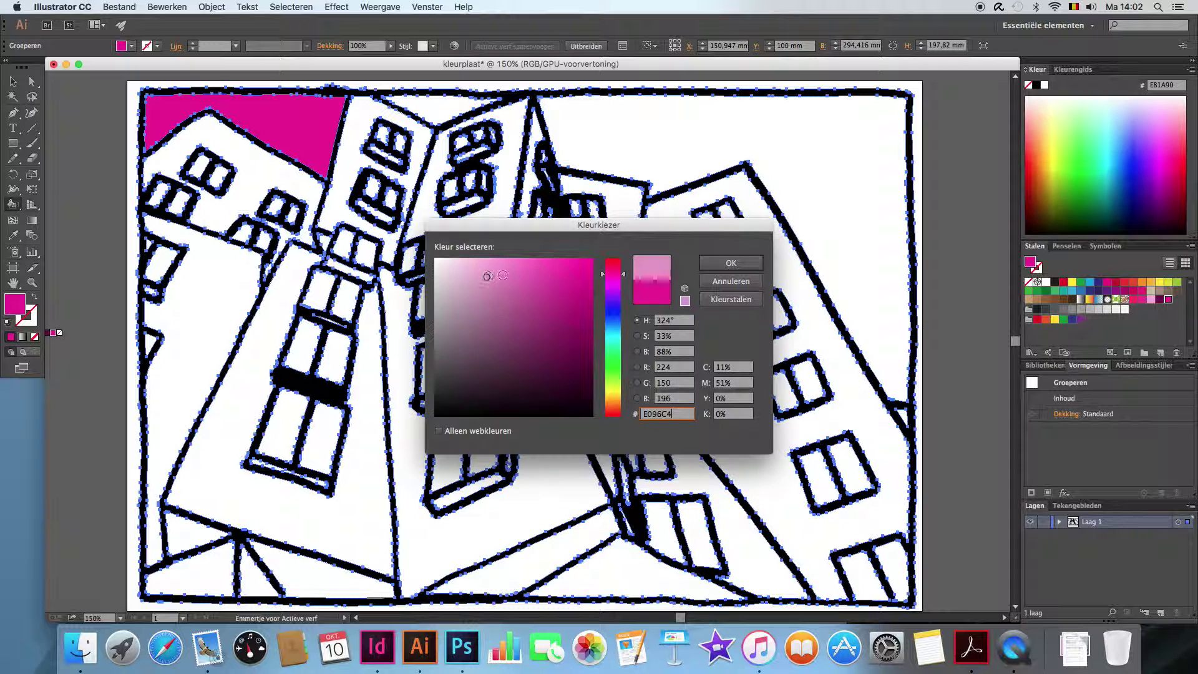
pyautogui.click(724, 262)
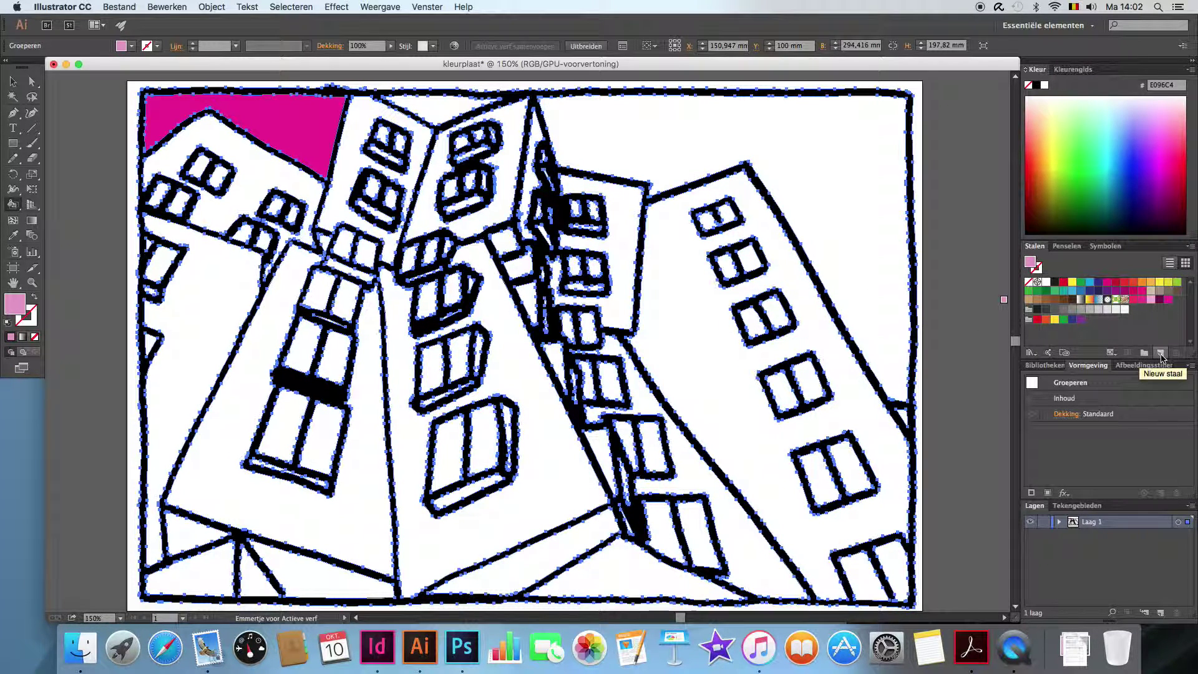
pyautogui.click(1161, 353)
pyautogui.click(665, 423)
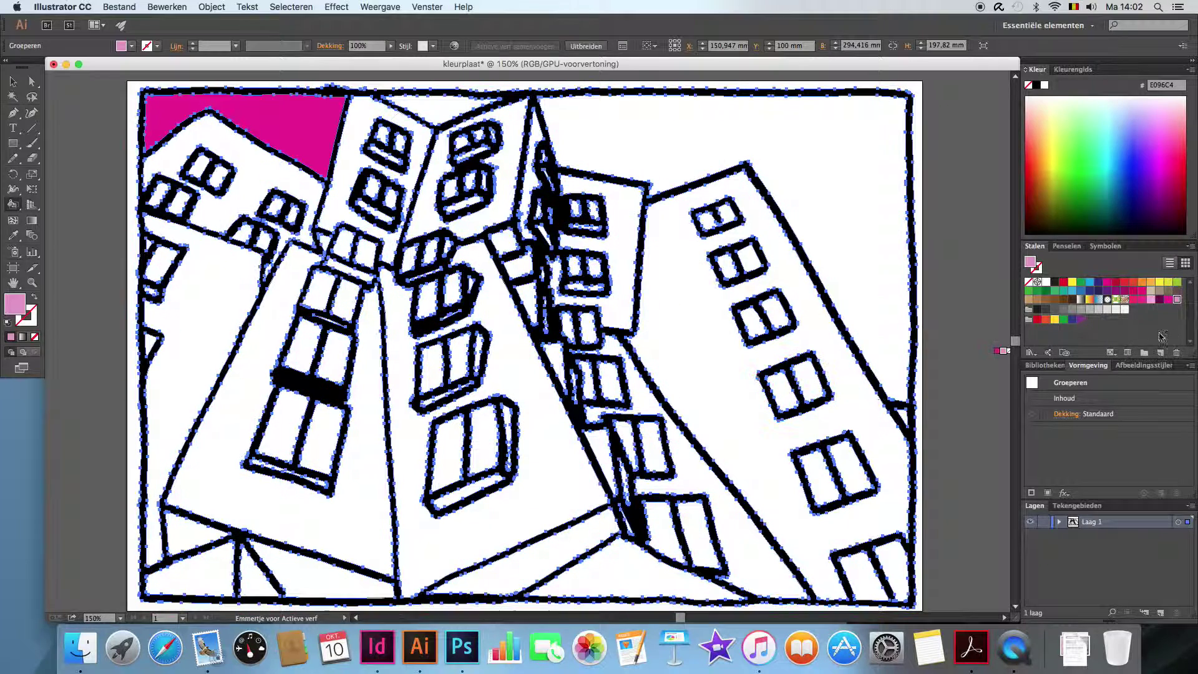
# Step: Fill the right-hand sky region light pink with the Live Paint Bucket
pyautogui.click(808, 136)
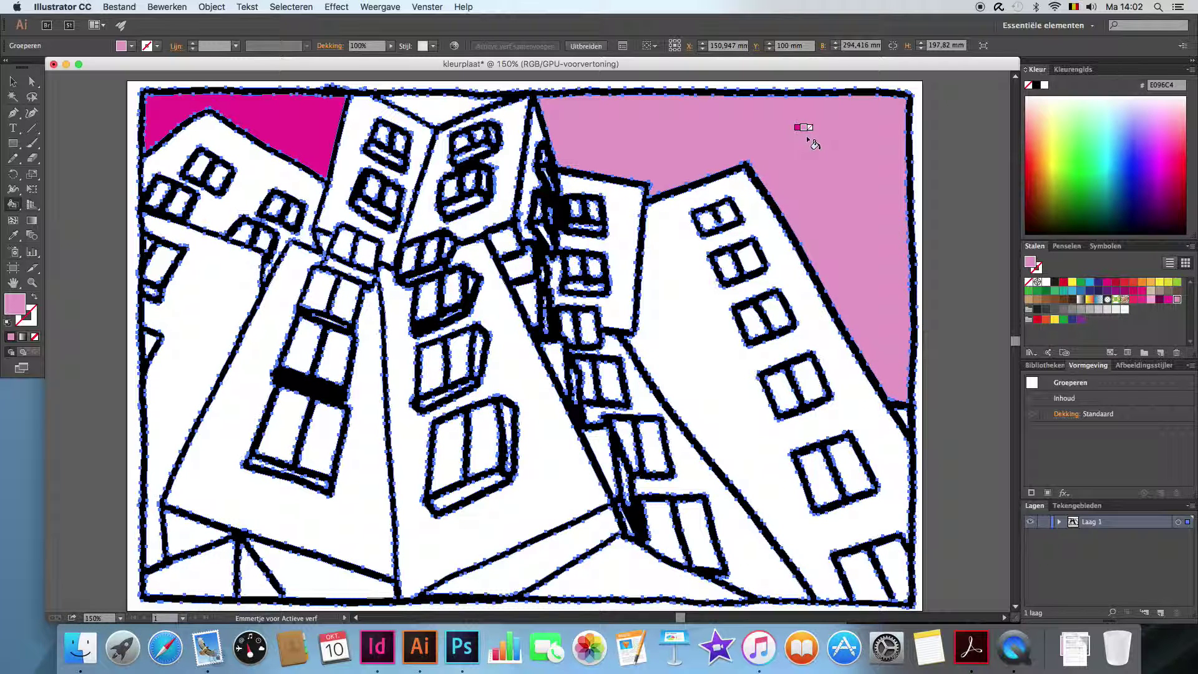
pyautogui.press('Left')
pyautogui.press('Left')
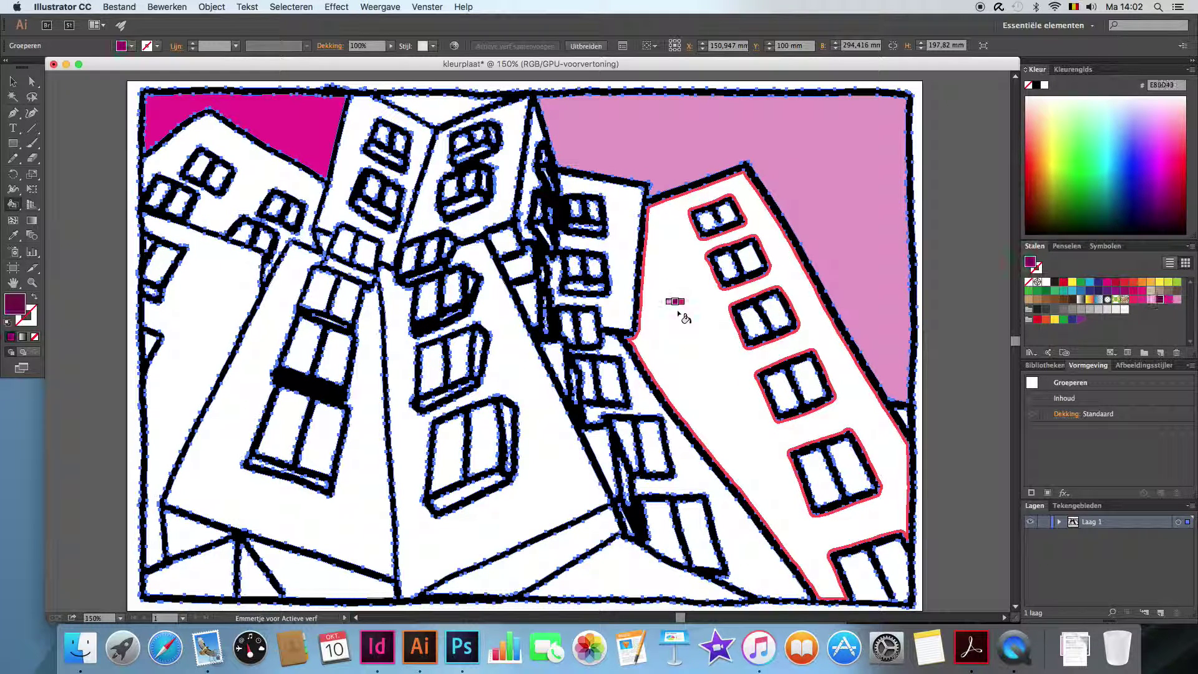
pyautogui.press('Right')
pyautogui.press('Right')
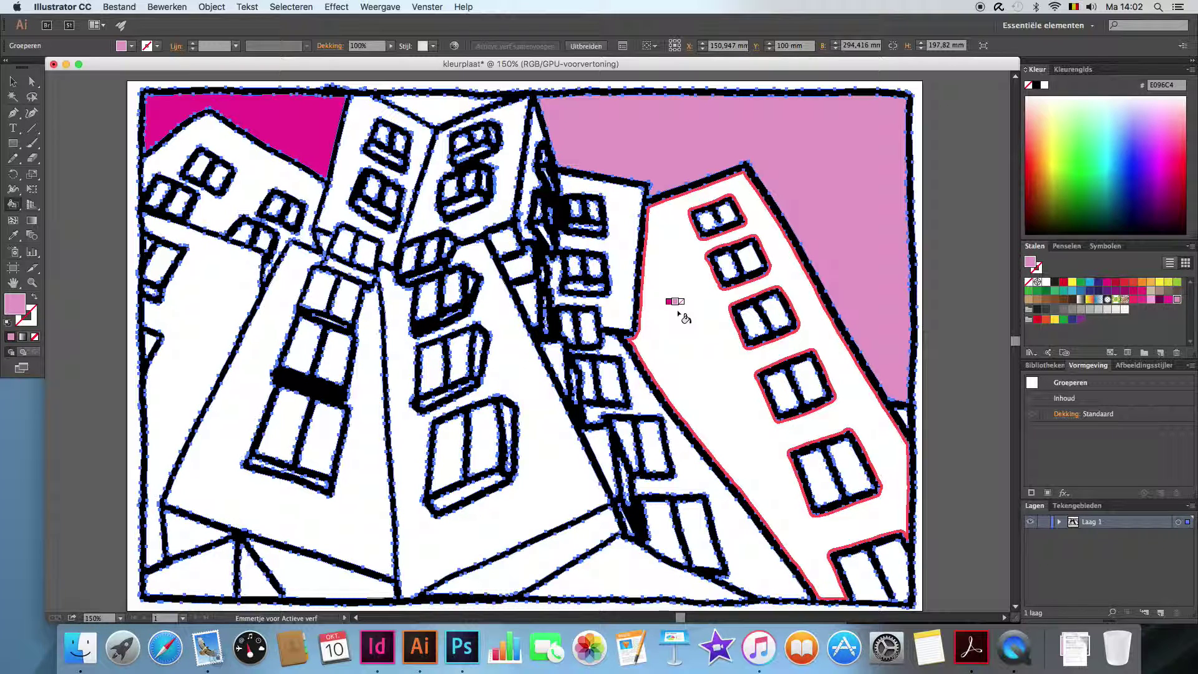
pyautogui.press('Right')
pyautogui.press('Left')
pyautogui.press('Left')
pyautogui.press('Left')
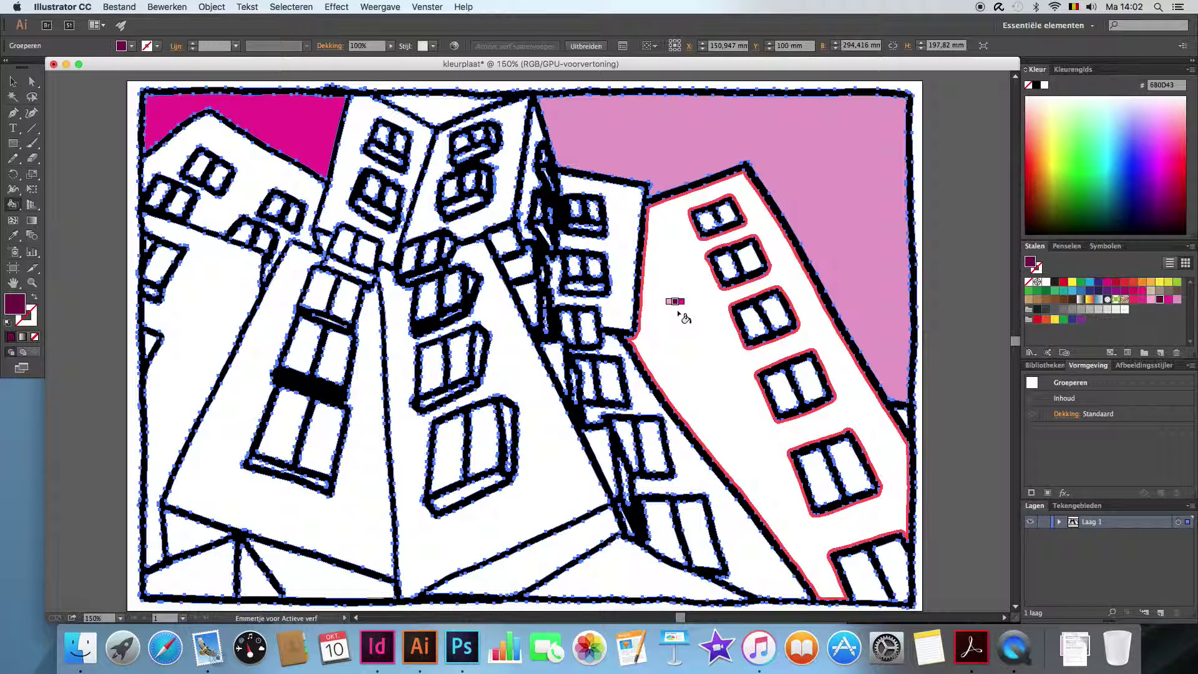
# Step: Paint the buildings: right dark purple, middle magenta, left face light pink, far-left side dark purple
pyautogui.click(677, 310)
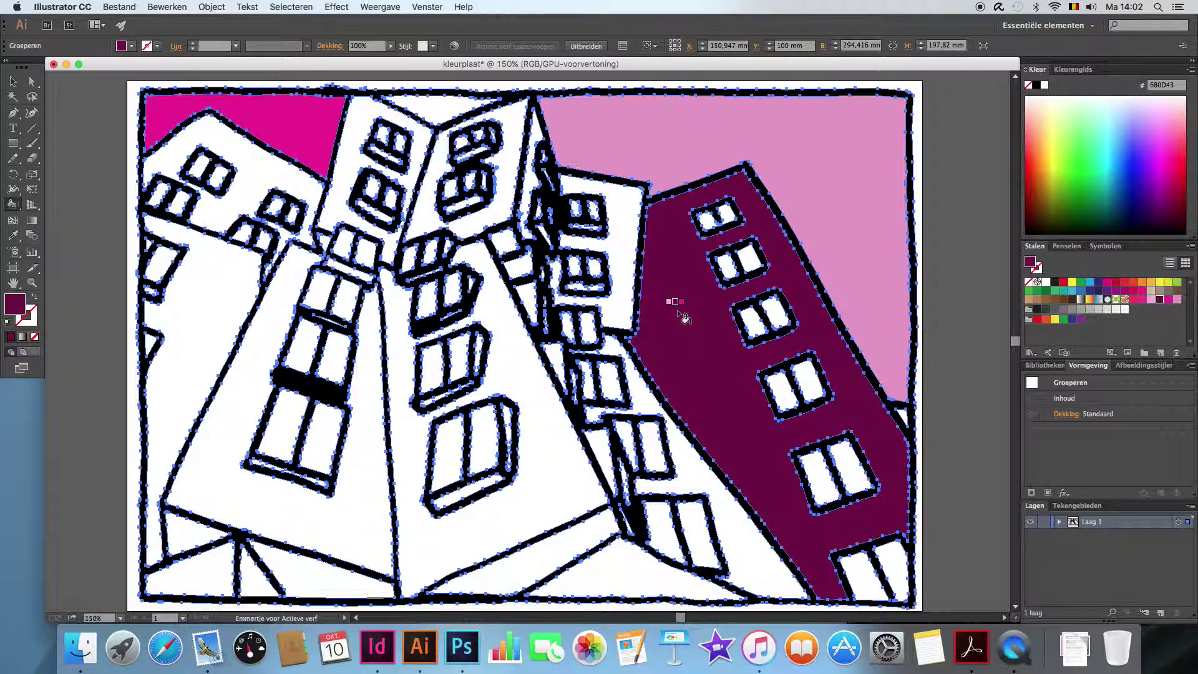
pyautogui.press('Right')
pyautogui.click(512, 369)
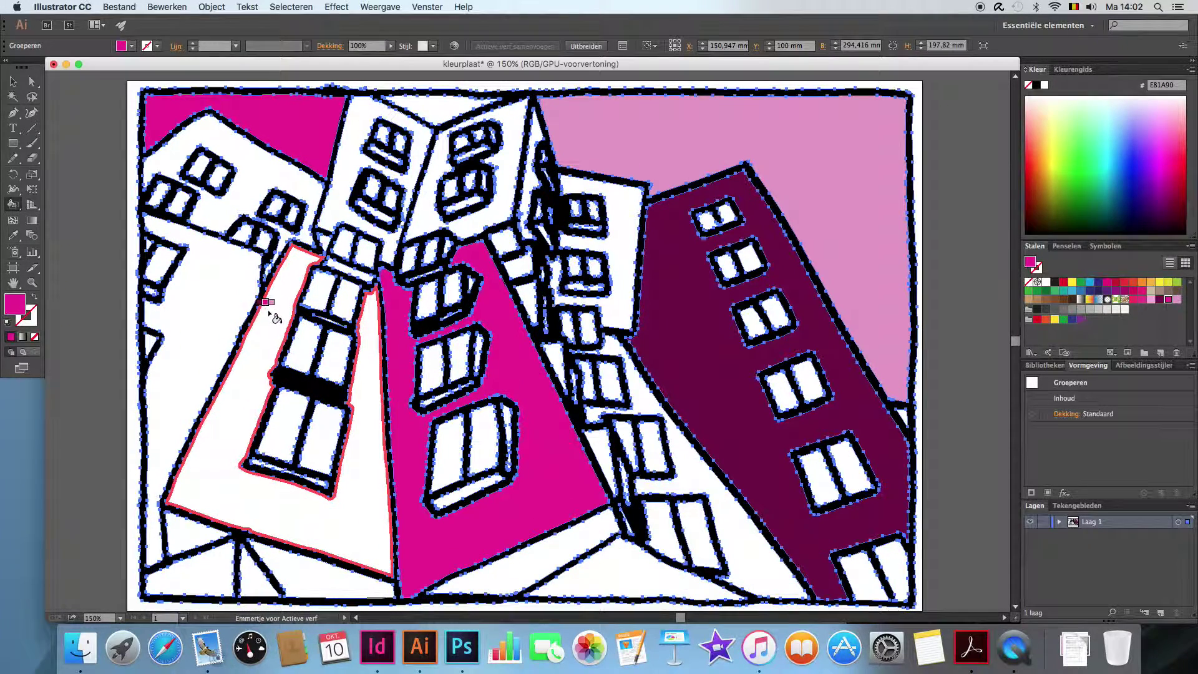
pyautogui.press('Left')
pyautogui.press('Left')
pyautogui.click(269, 312)
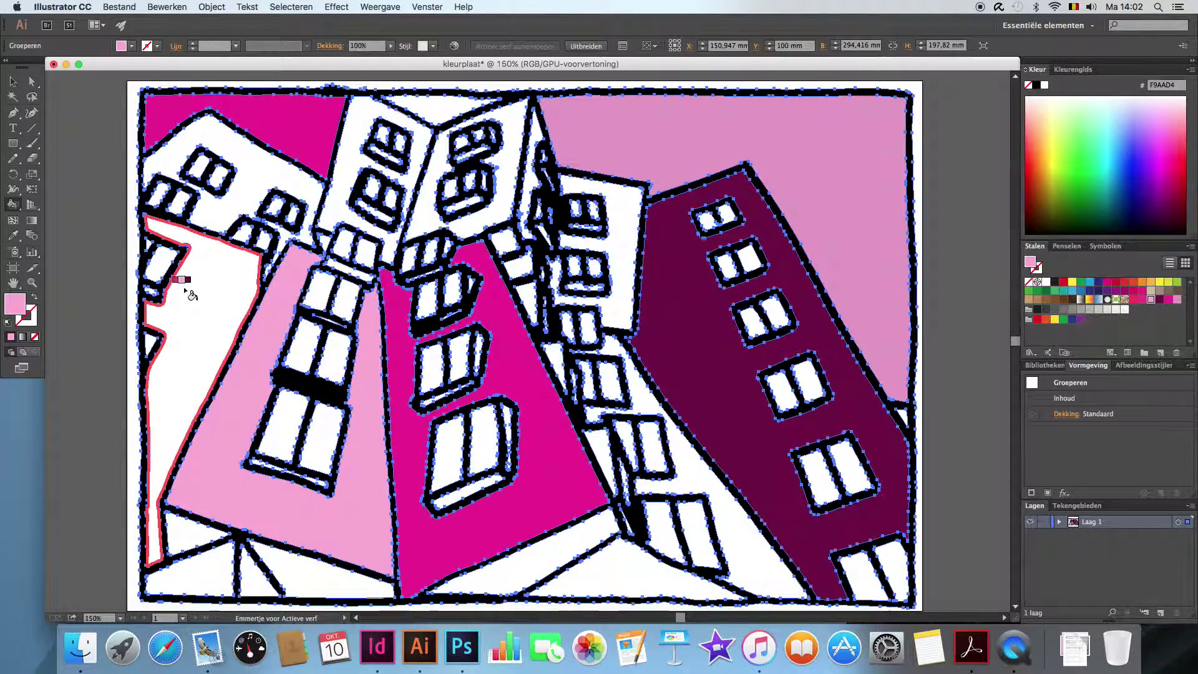
pyautogui.press('Right')
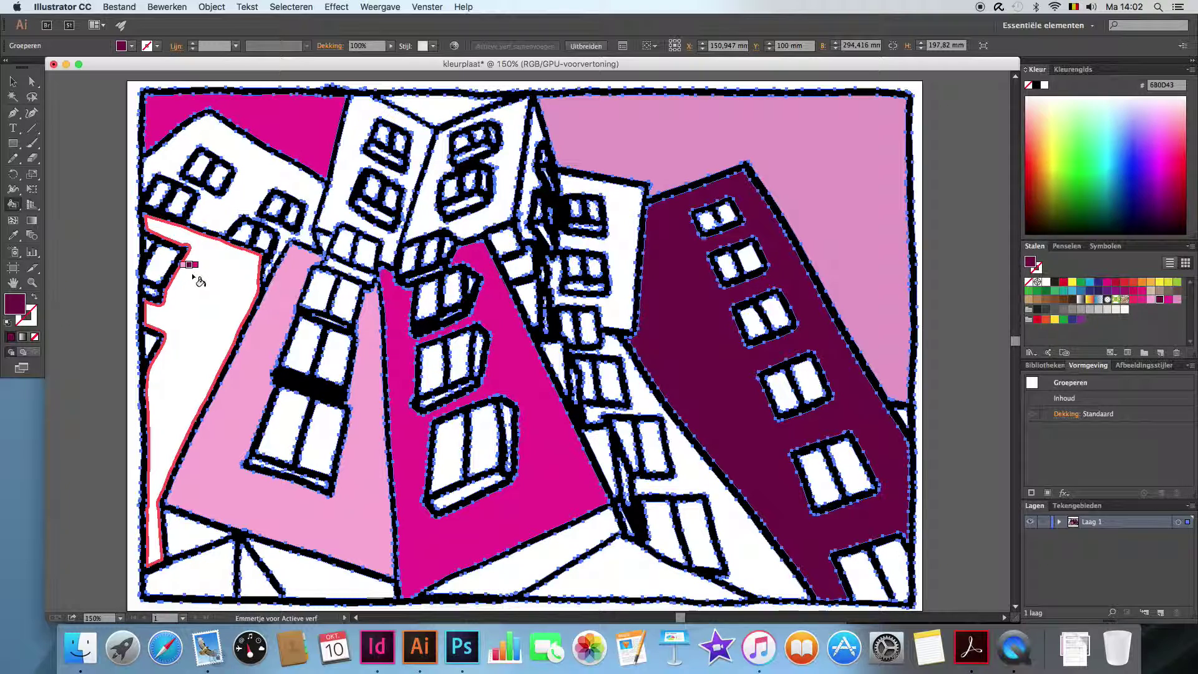
pyautogui.click(193, 276)
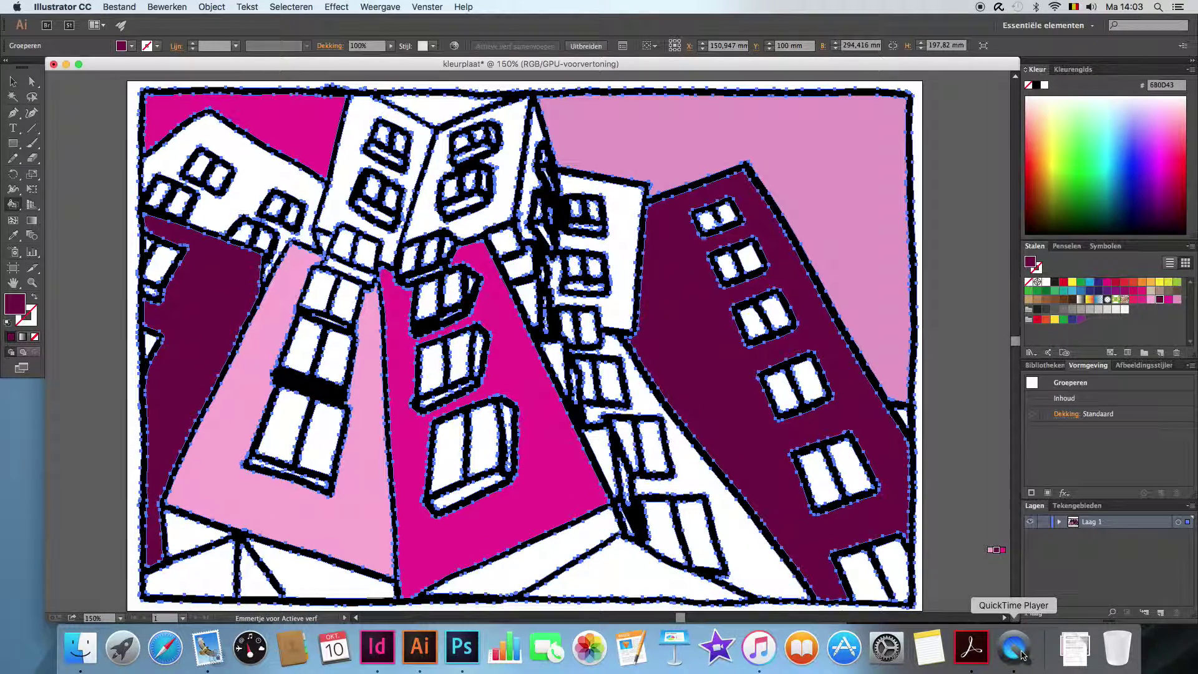
# Step: Quit QuickTime Player and edit the recording's name in the Bewaar als save prompt
pyautogui.click(91, 7)
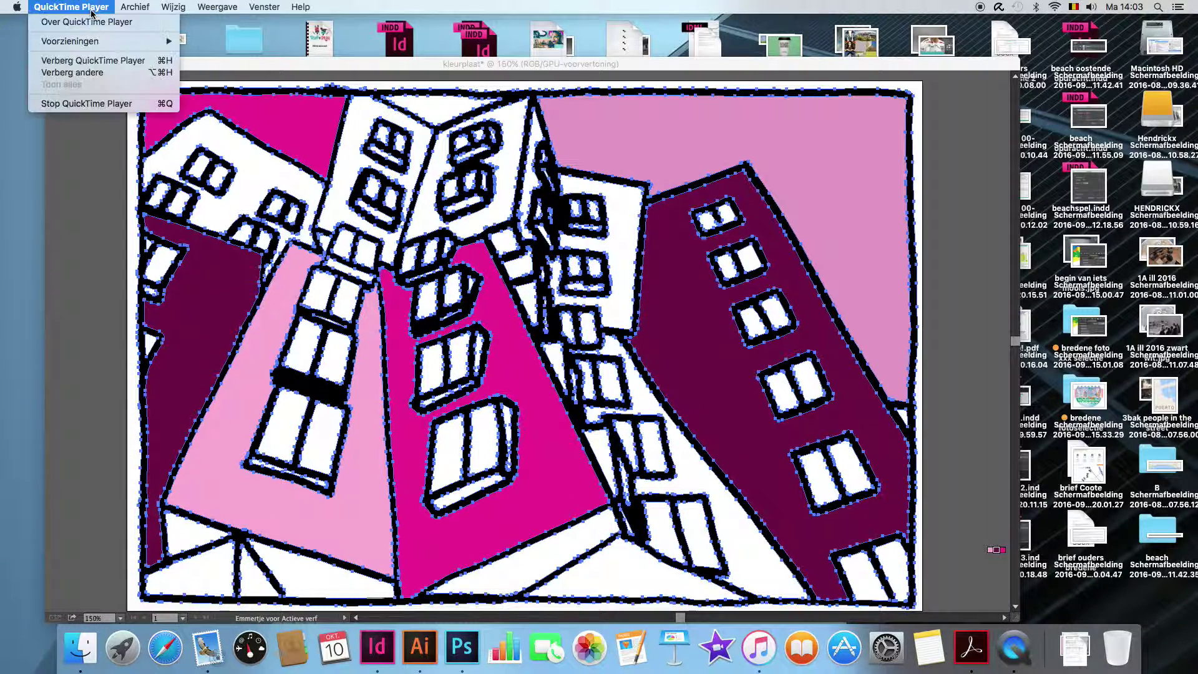
pyautogui.click(125, 103)
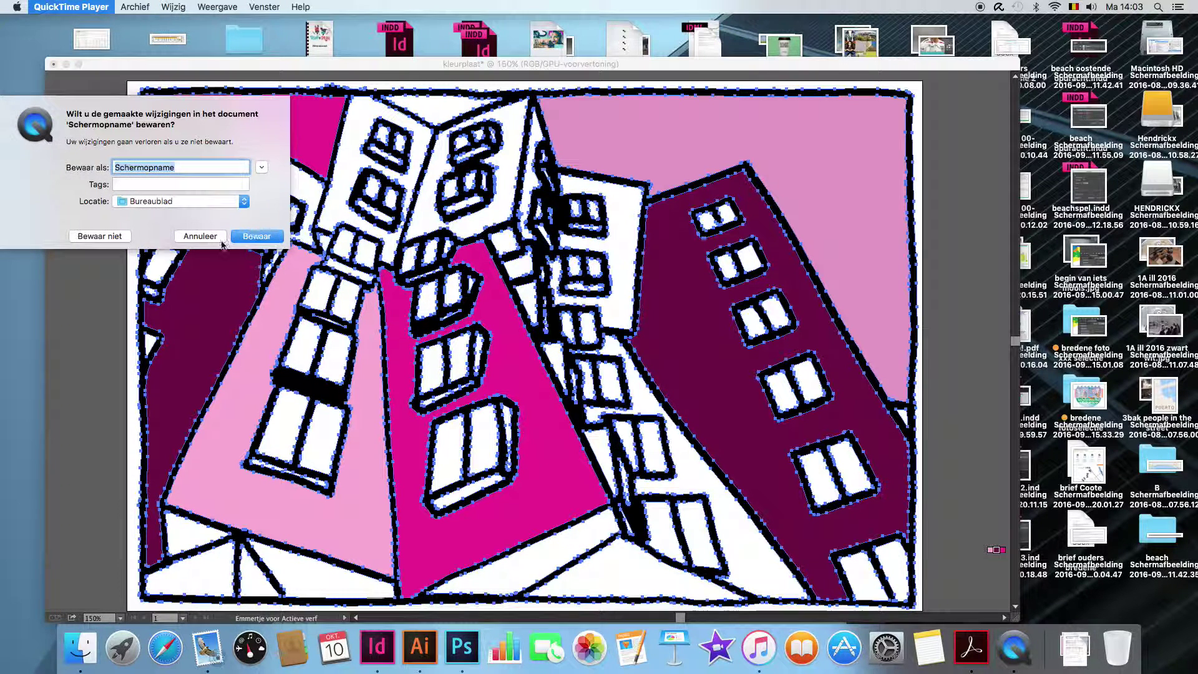
pyautogui.click(191, 166)
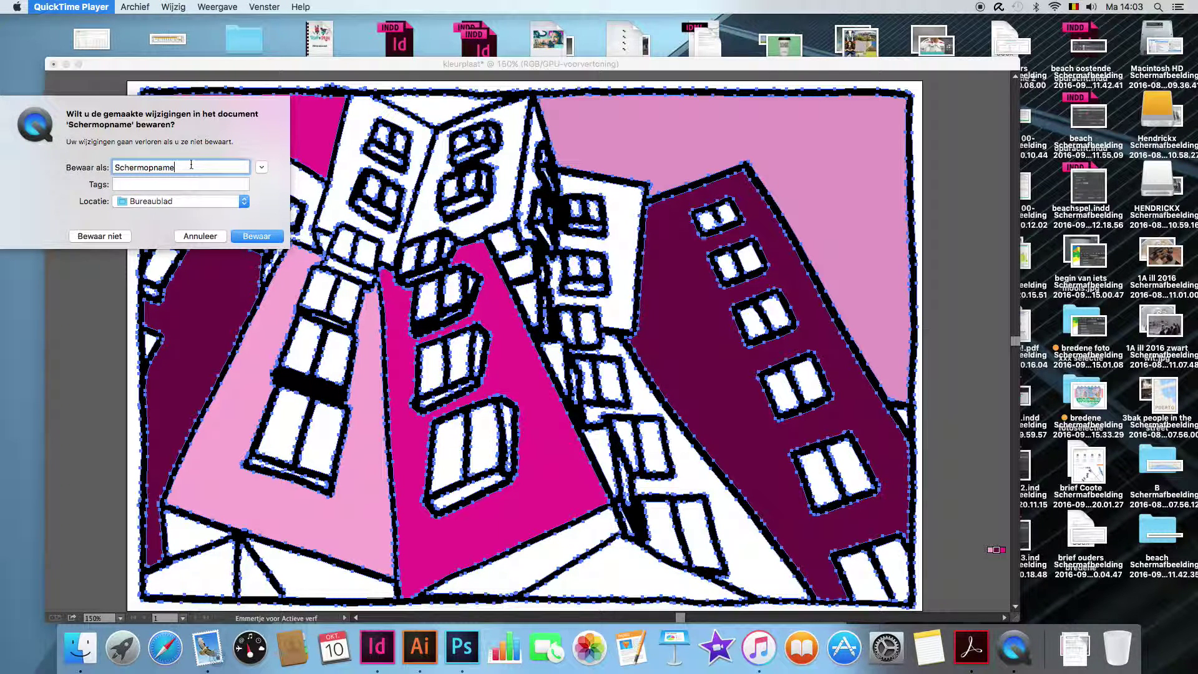